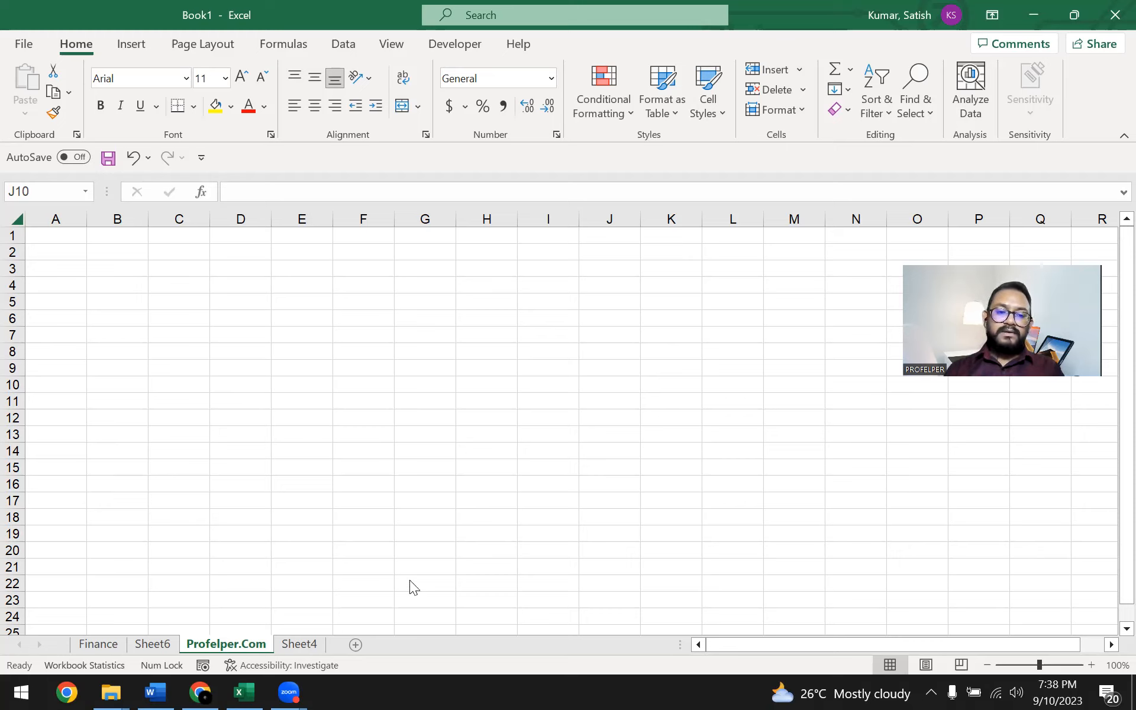
- Open the Move or Copy dialog for the Profelper.Com sheet and place it over the middle of the grid
{"action": "left_click", "coordinate": [231, 649]}
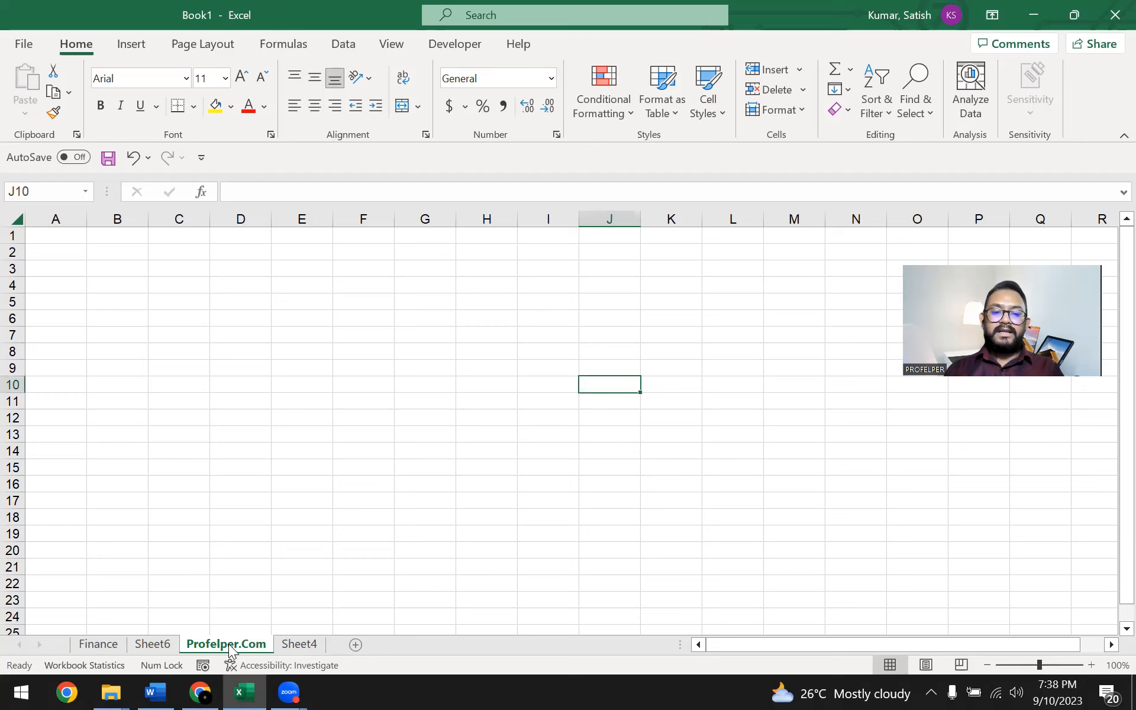
{"action": "right_click", "coordinate": [229, 649]}
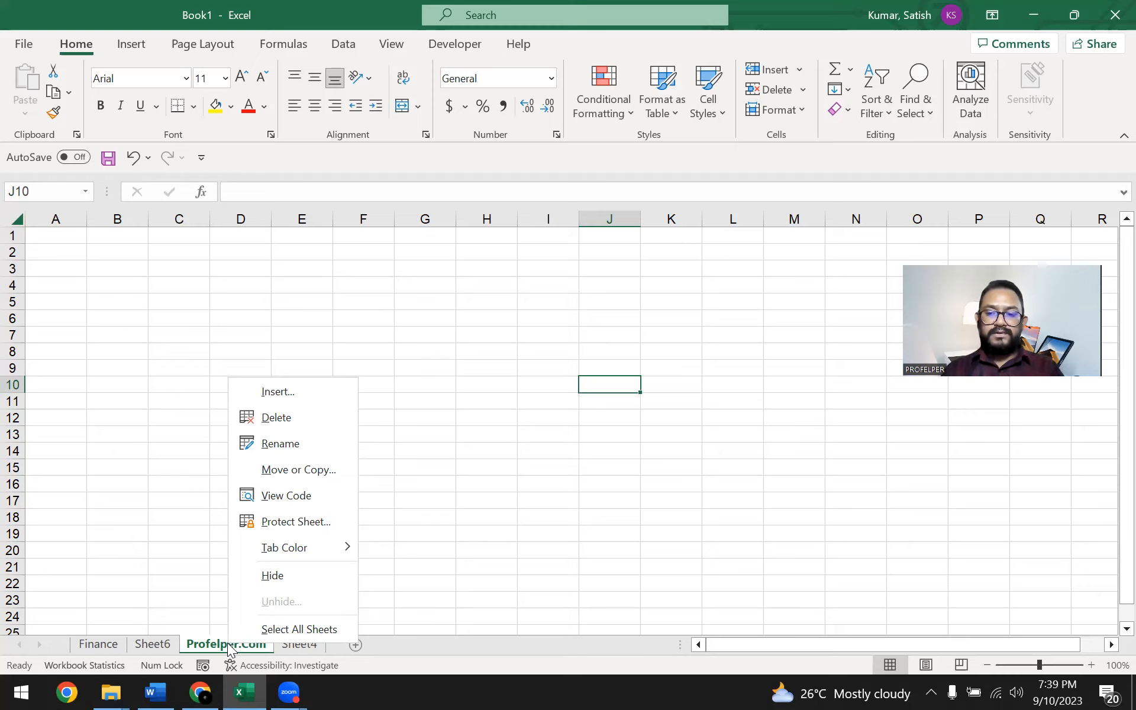
{"action": "left_click", "coordinate": [325, 471]}
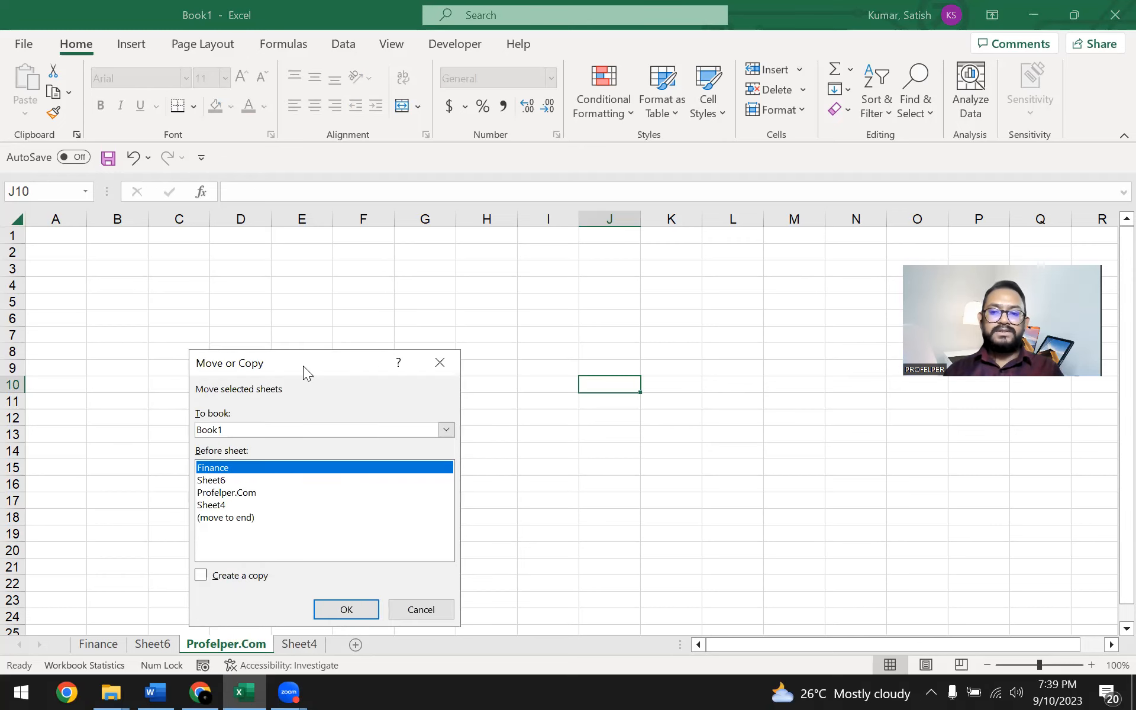
{"action": "left_click_drag", "start_coordinate": [303, 372], "coordinate": [565, 255]}
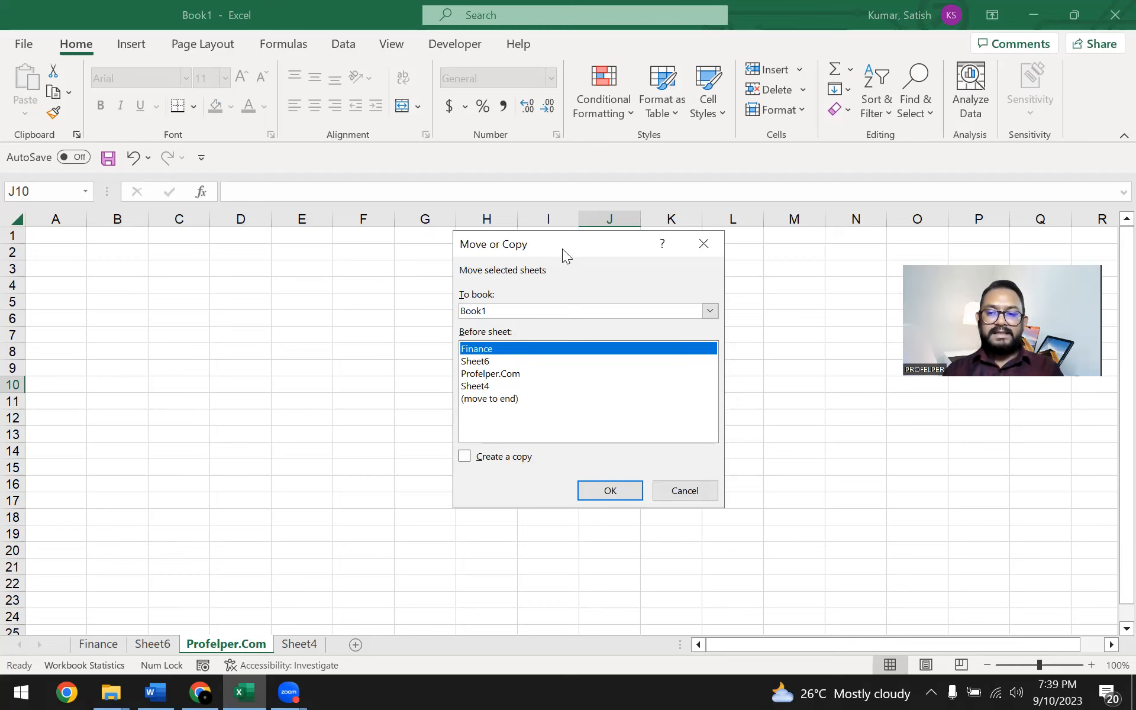
{"action": "left_click_drag", "start_coordinate": [562, 252], "coordinate": [563, 270]}
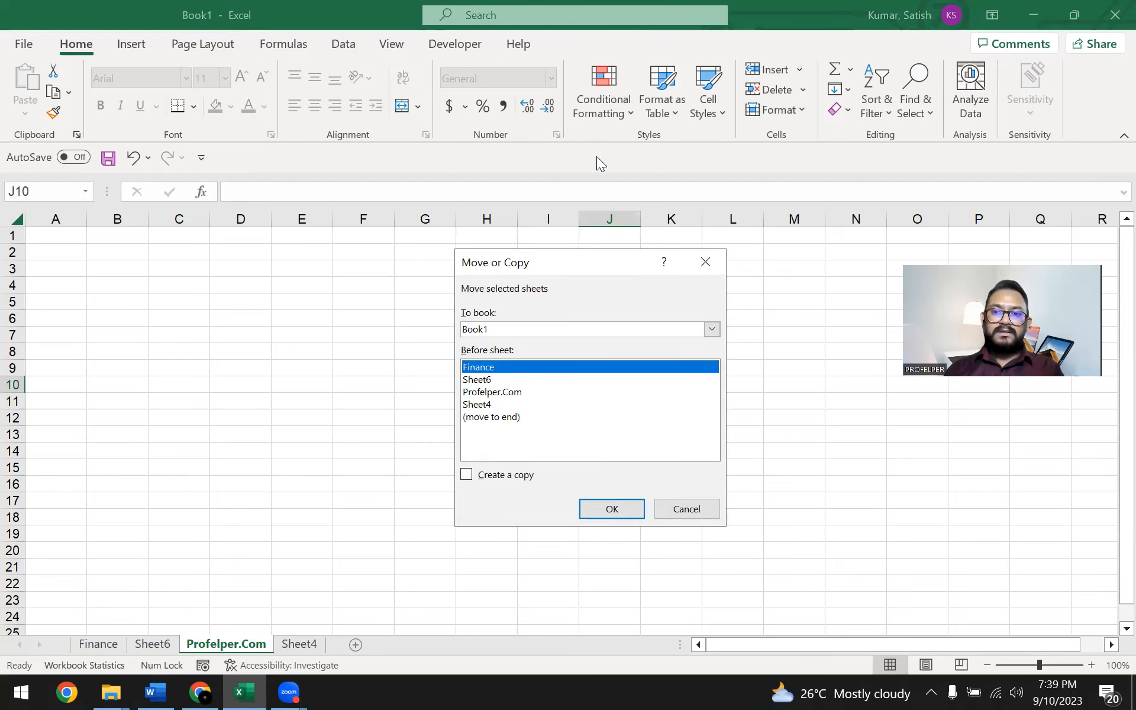
{"action": "left_click", "coordinate": [773, 75]}
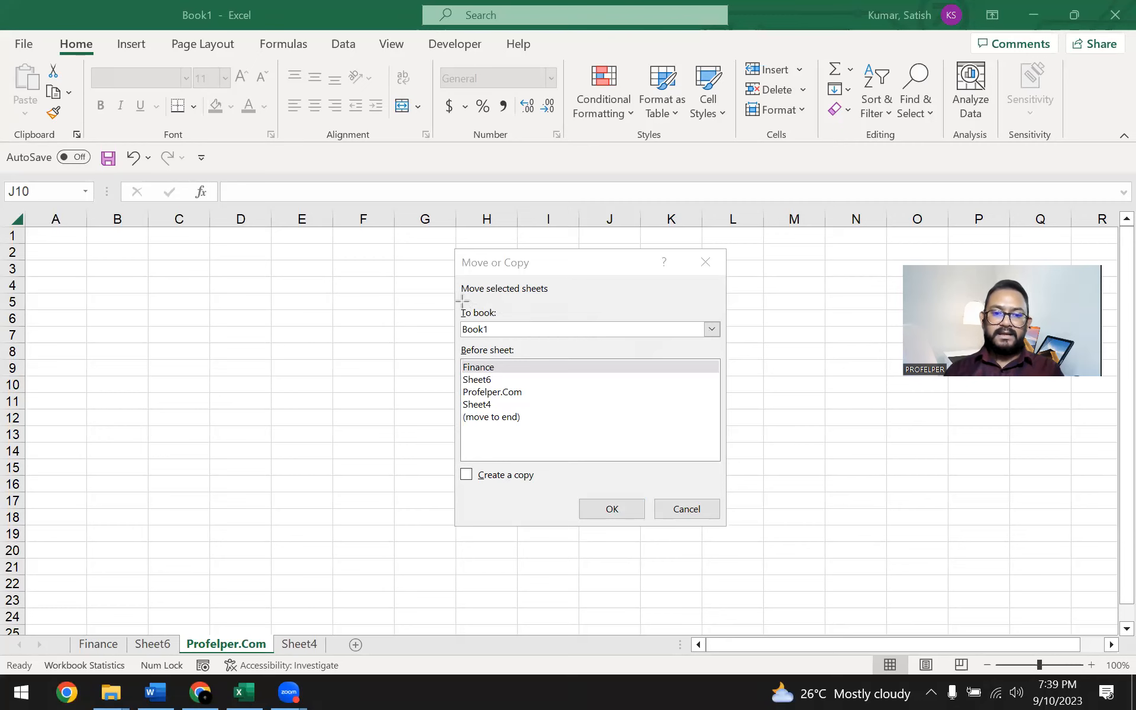
{"action": "left_click_drag", "start_coordinate": [458, 302], "coordinate": [572, 341]}
{"action": "left_click_drag", "start_coordinate": [655, 349], "coordinate": [726, 345]}
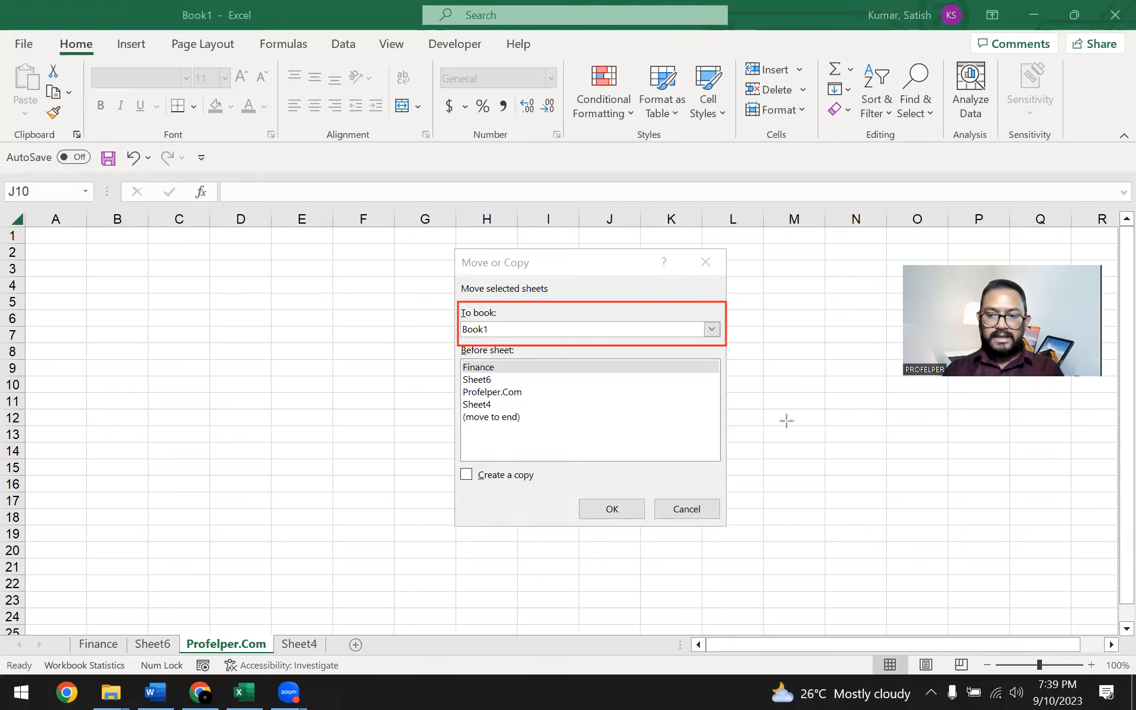
{"action": "left_click_drag", "start_coordinate": [545, 470], "coordinate": [459, 484]}
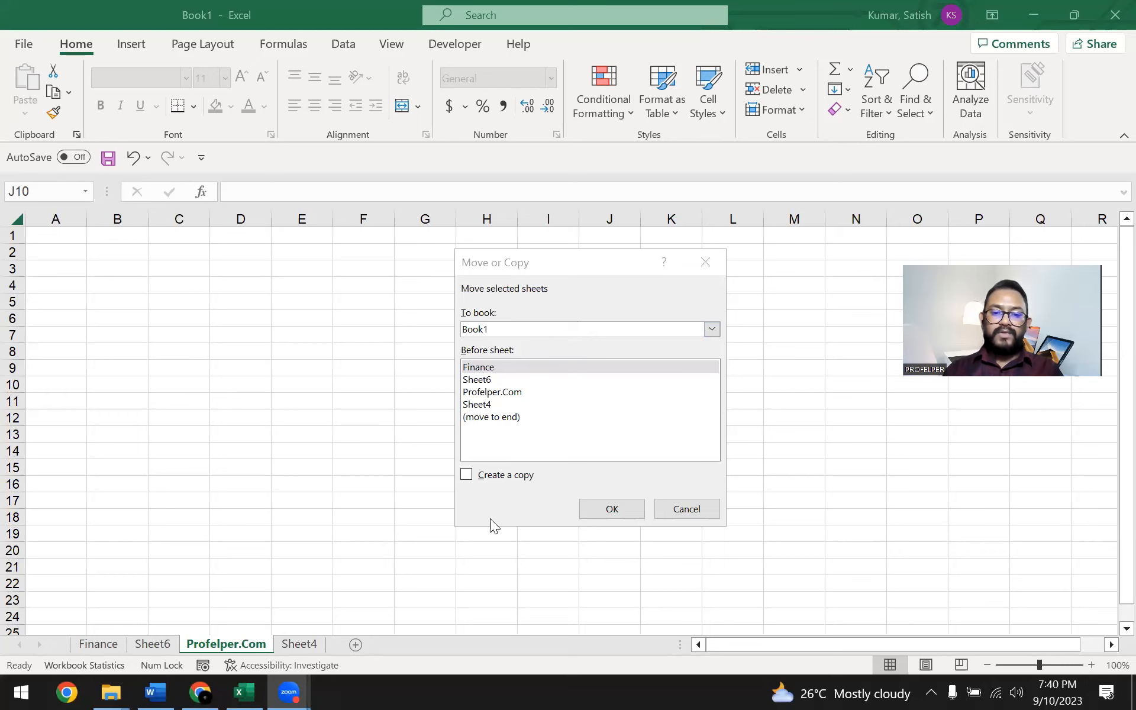
- Create a copy of the Profelper.Com sheet in Book1, placed before the Finance sheet
{"action": "left_click", "coordinate": [483, 501]}
{"action": "left_click", "coordinate": [473, 477]}
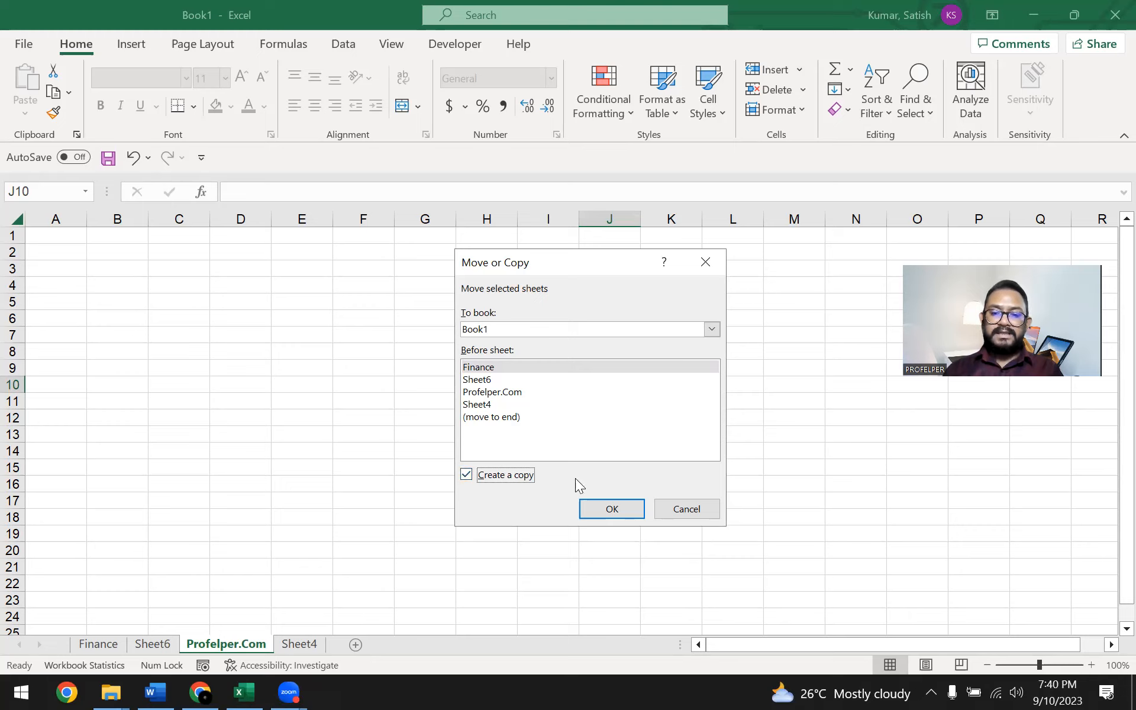
{"action": "key", "text": "ctrl"}
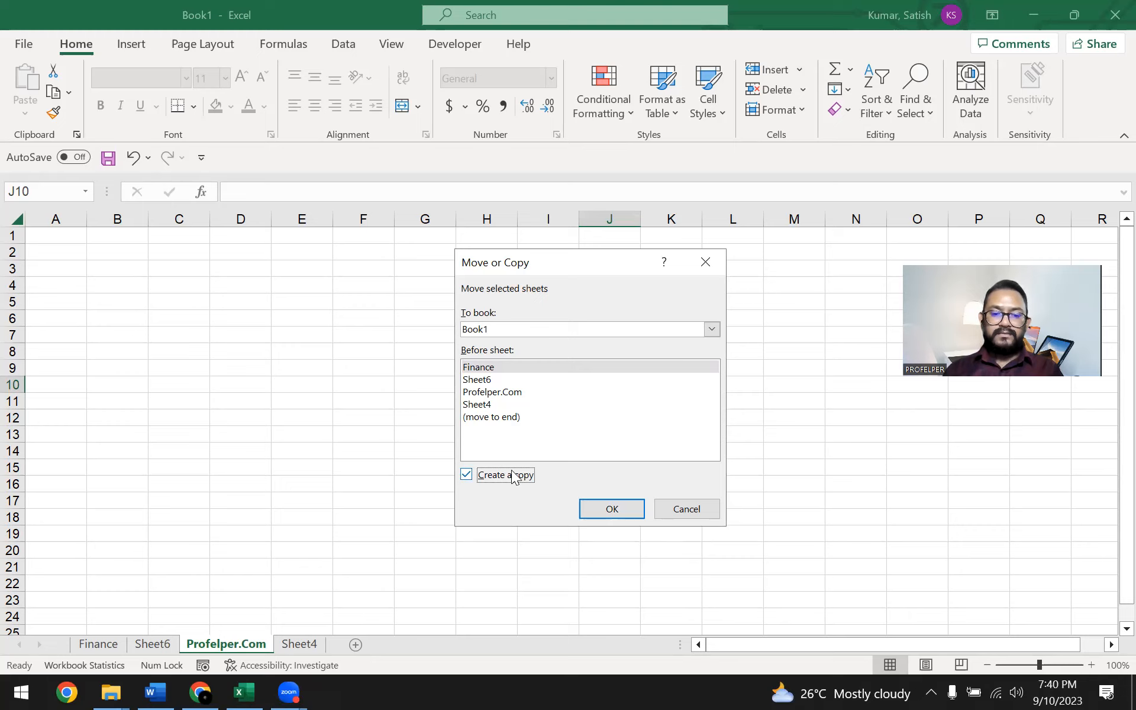
{"action": "key", "text": "ctrl"}
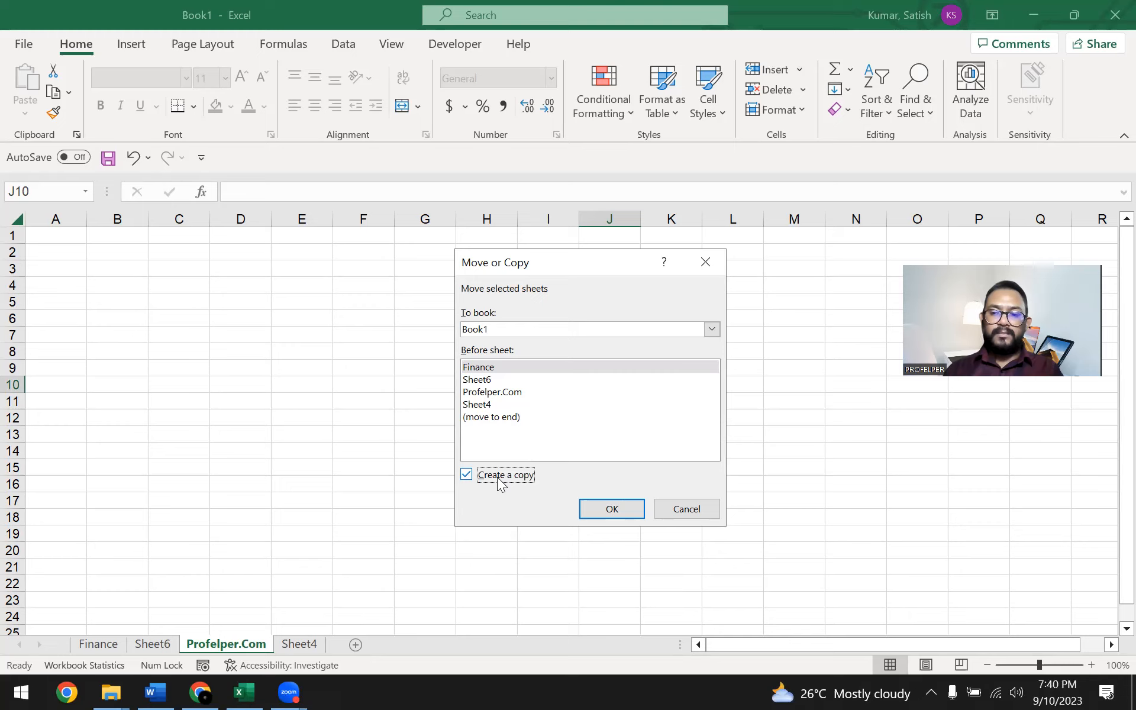
{"action": "left_click", "coordinate": [618, 511]}
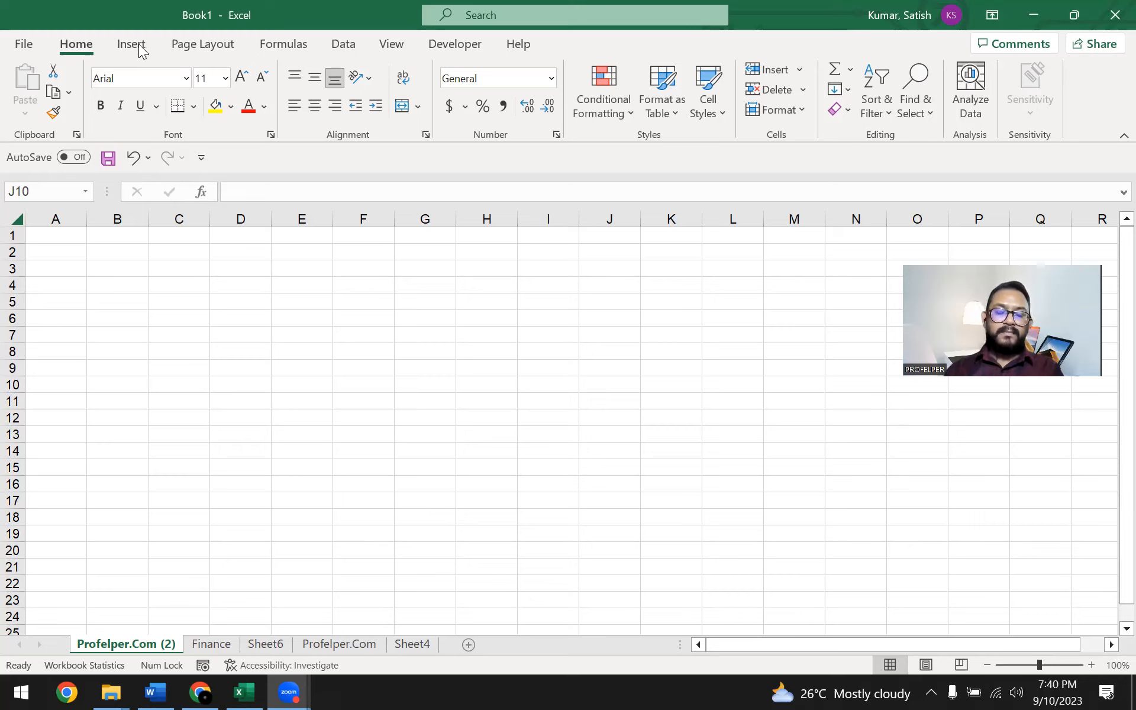
{"action": "left_click", "coordinate": [77, 42]}
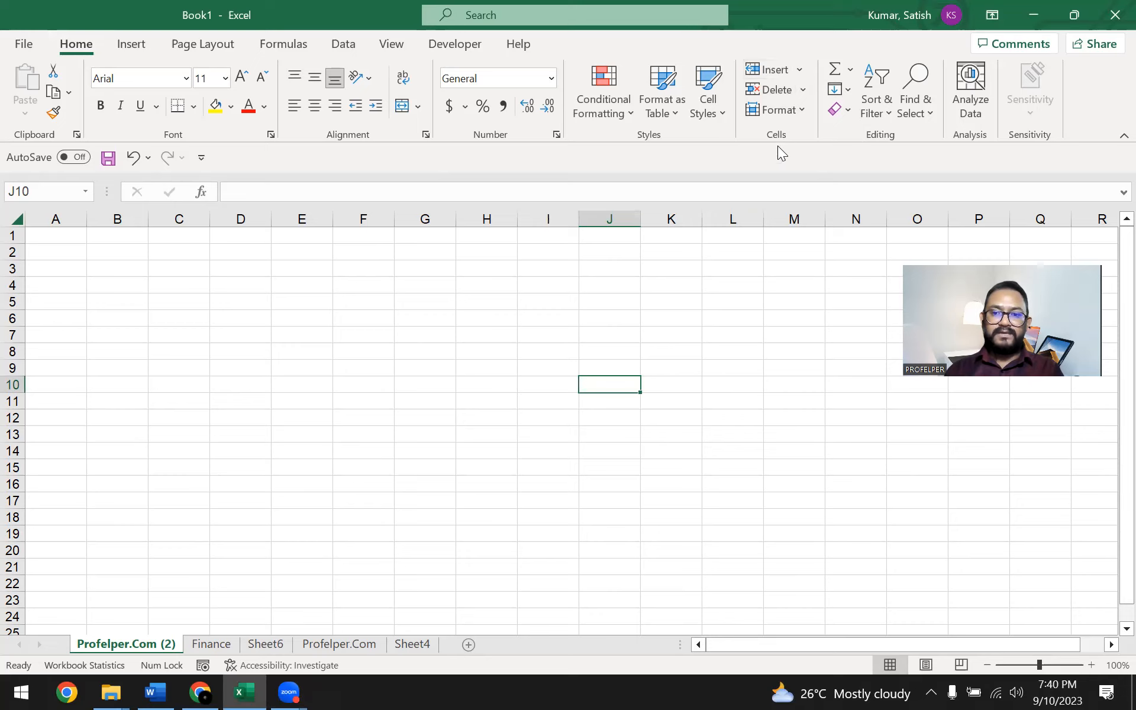
{"action": "left_click", "coordinate": [805, 112]}
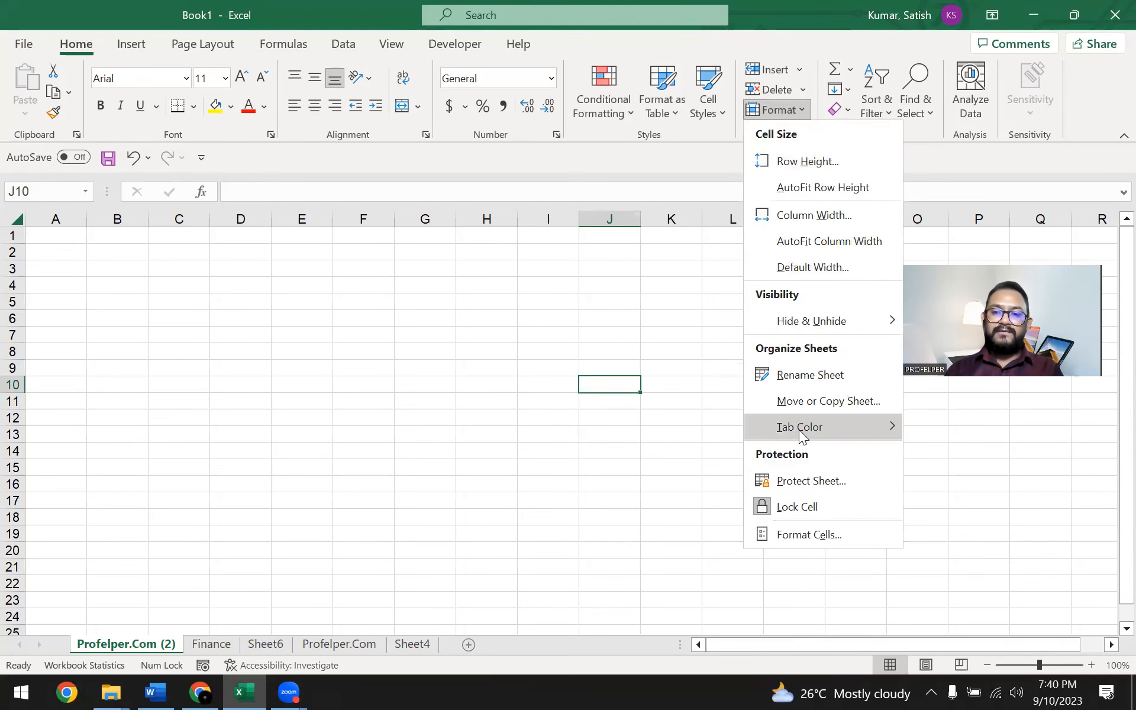
{"action": "left_click", "coordinate": [849, 407]}
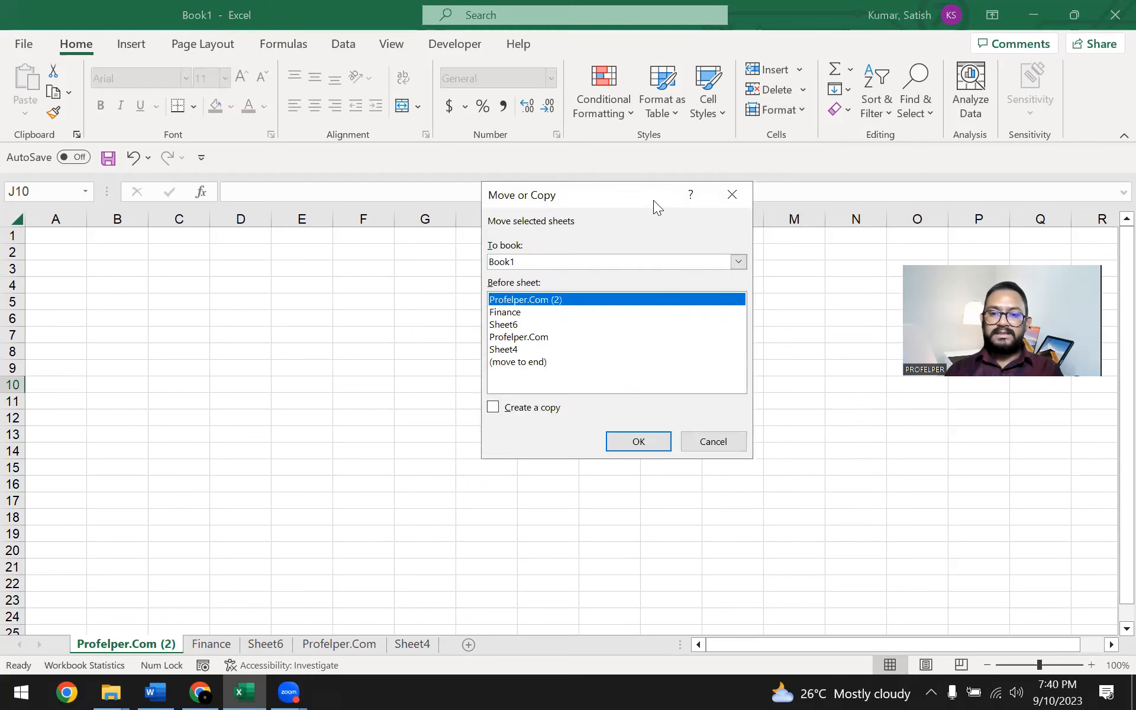
{"action": "left_click_drag", "start_coordinate": [616, 204], "coordinate": [601, 225]}
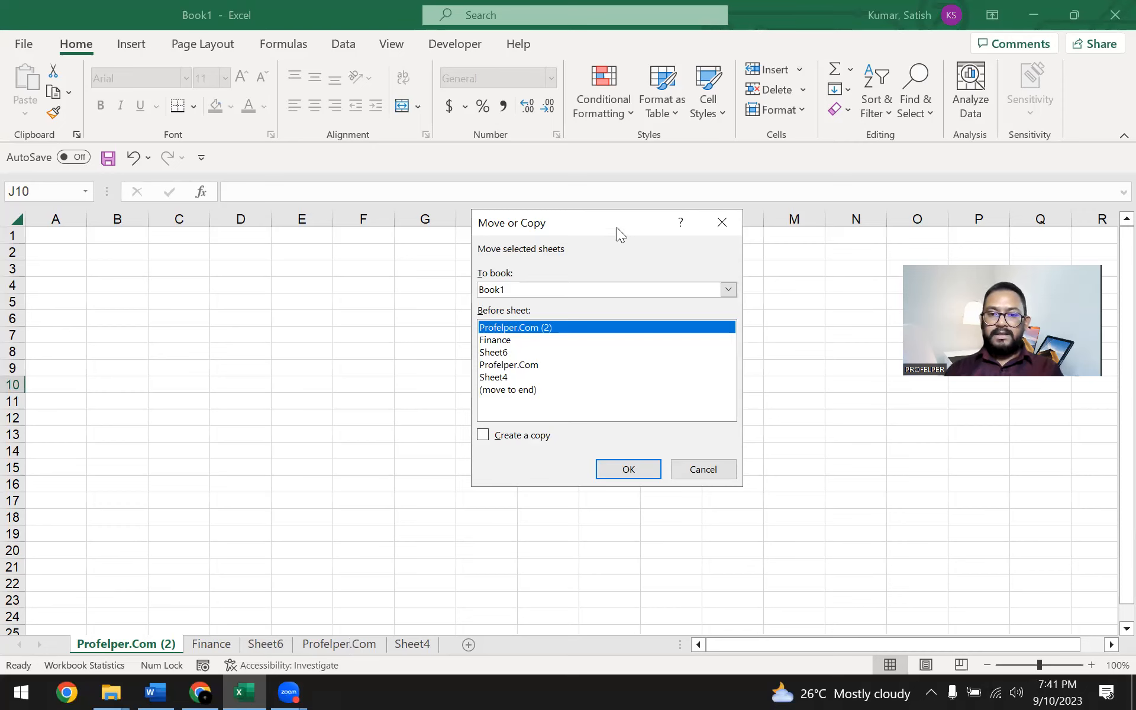
{"action": "left_click_drag", "start_coordinate": [613, 224], "coordinate": [587, 184]}
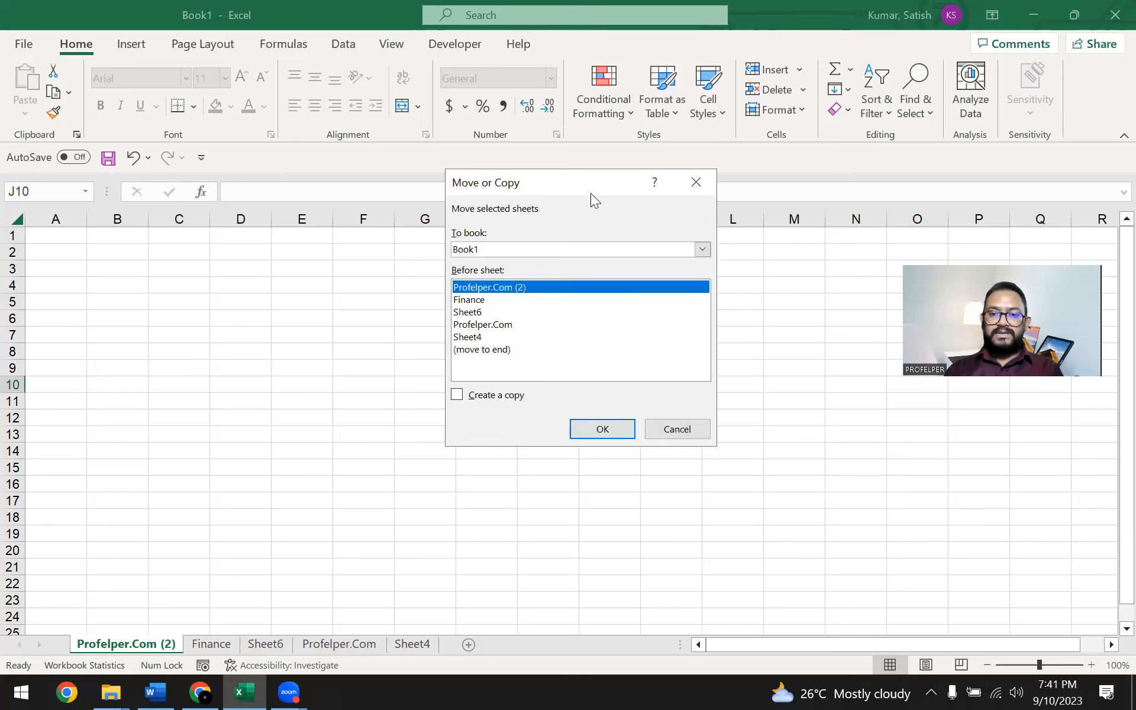
{"action": "left_click", "coordinate": [697, 186]}
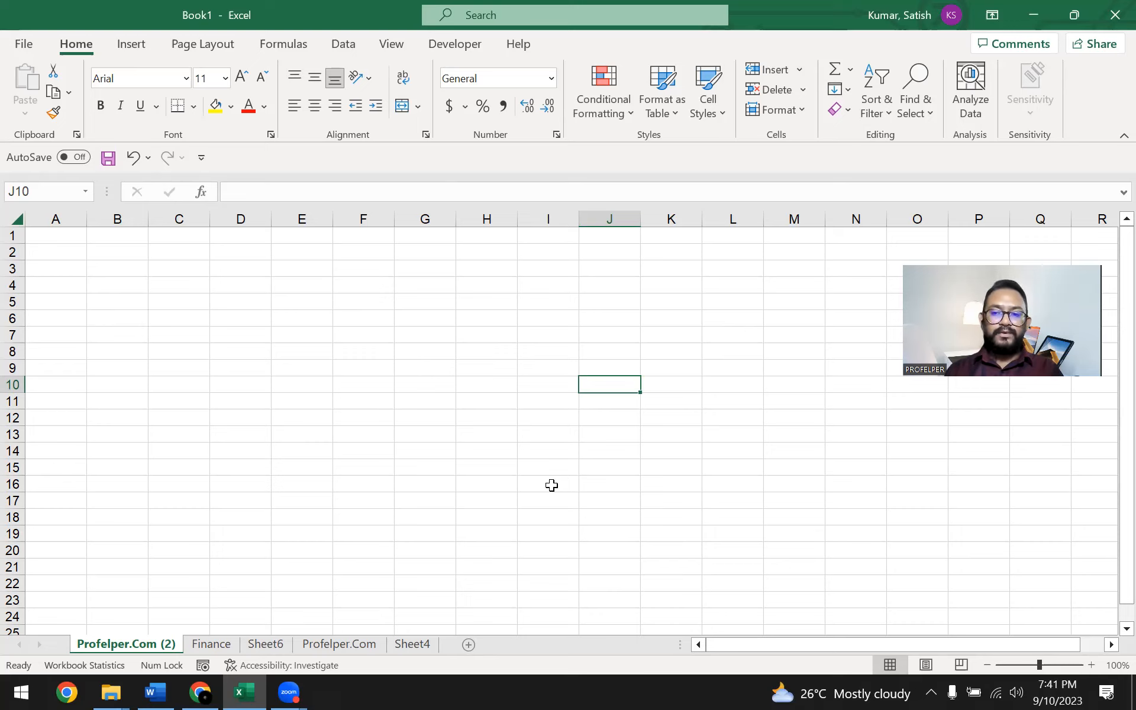
- Open the Move or Copy dialog for the original Profelper.Com sheet and enable Create a copy
{"action": "left_click", "coordinate": [345, 643]}
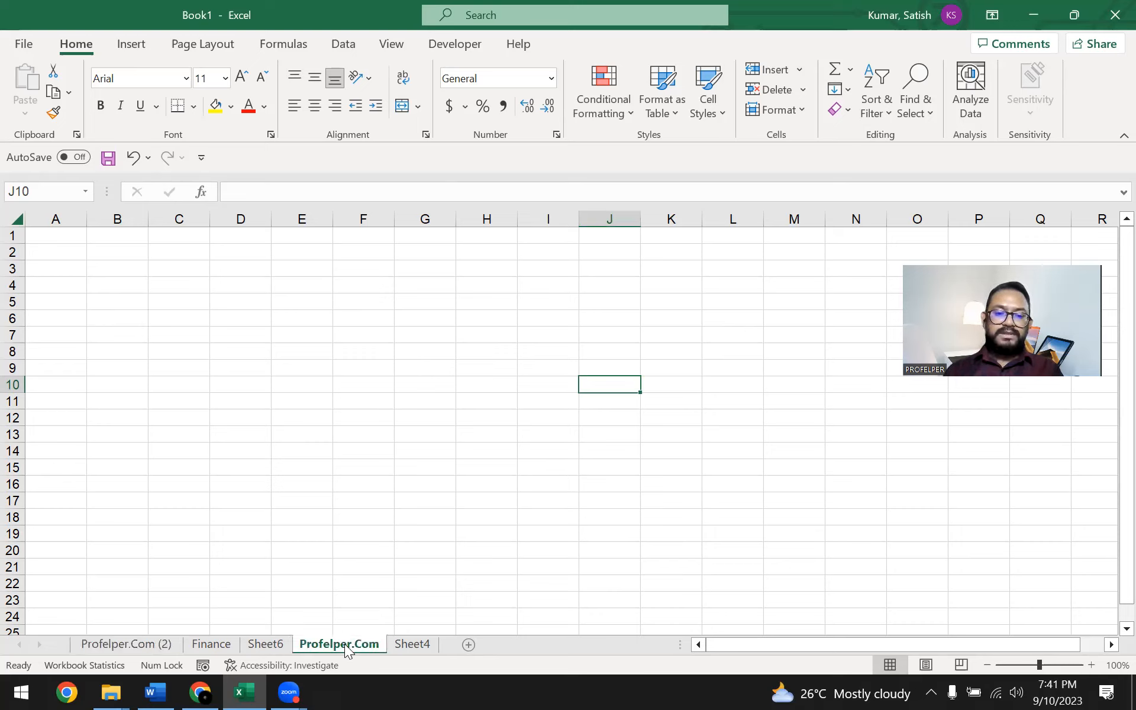
{"action": "right_click", "coordinate": [344, 644]}
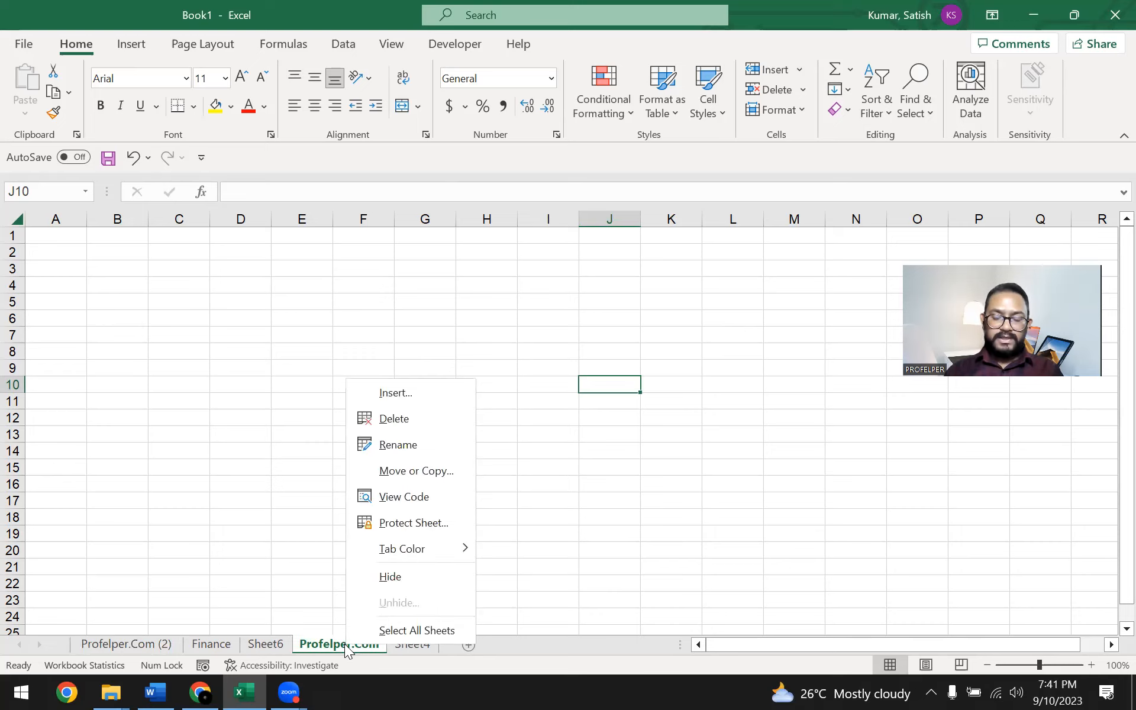
{"action": "right_click", "coordinate": [325, 650]}
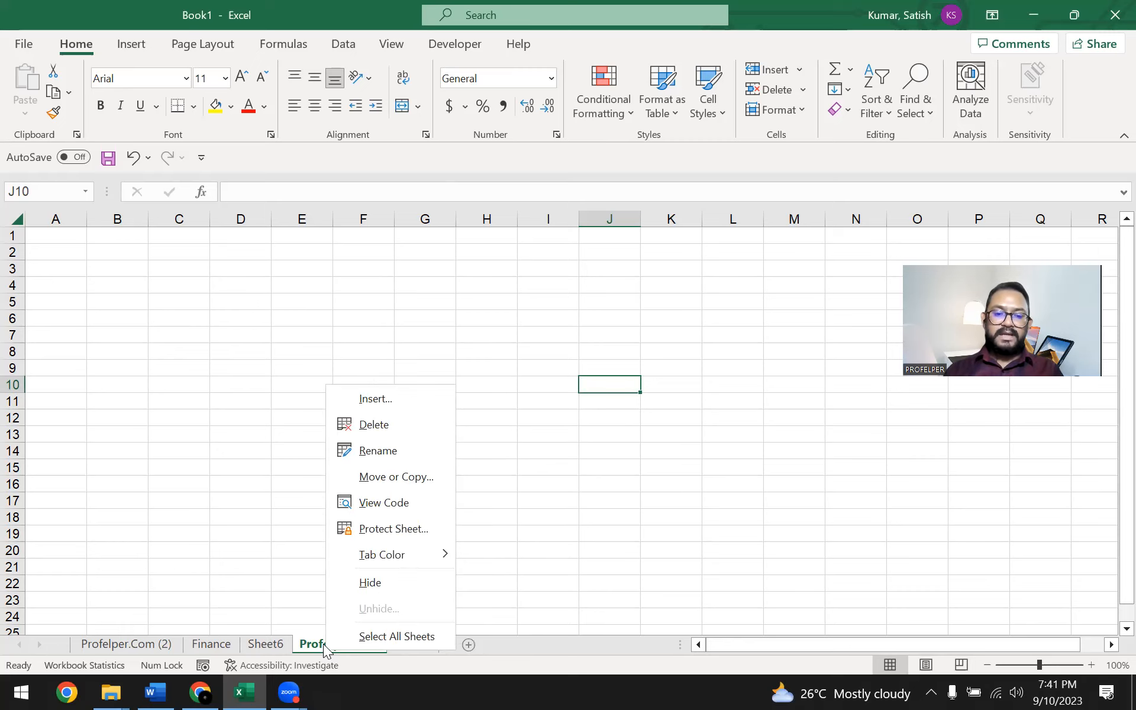
{"action": "left_click", "coordinate": [417, 478]}
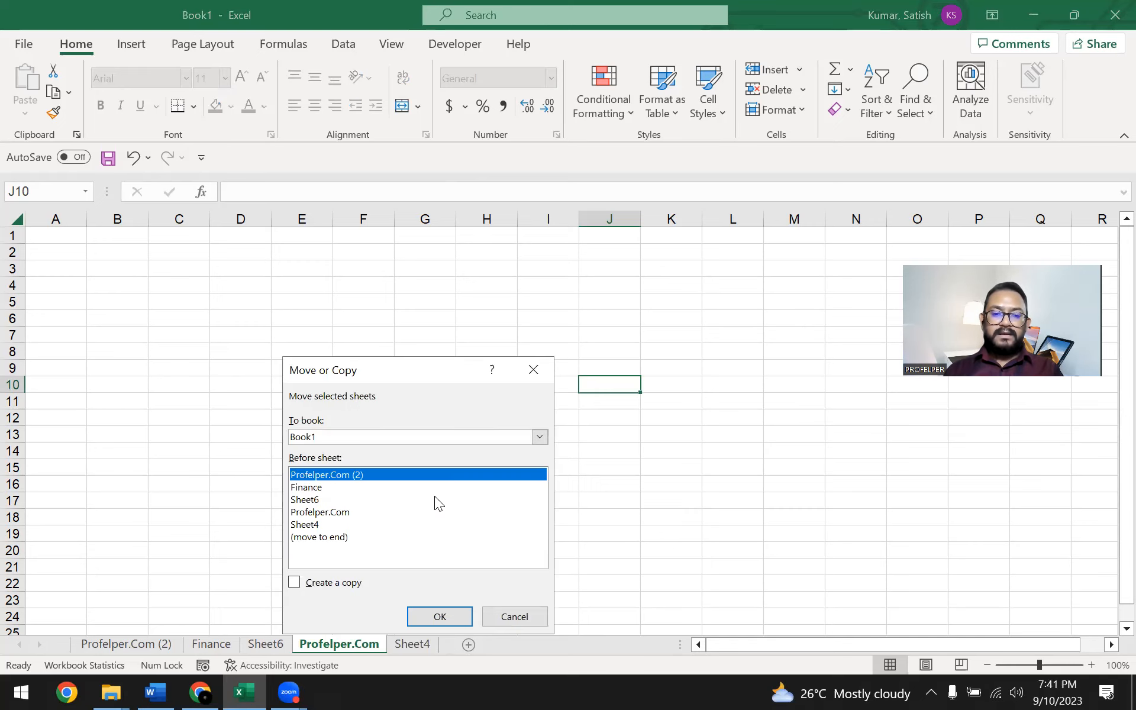
{"action": "left_click_drag", "start_coordinate": [431, 359], "coordinate": [669, 146]}
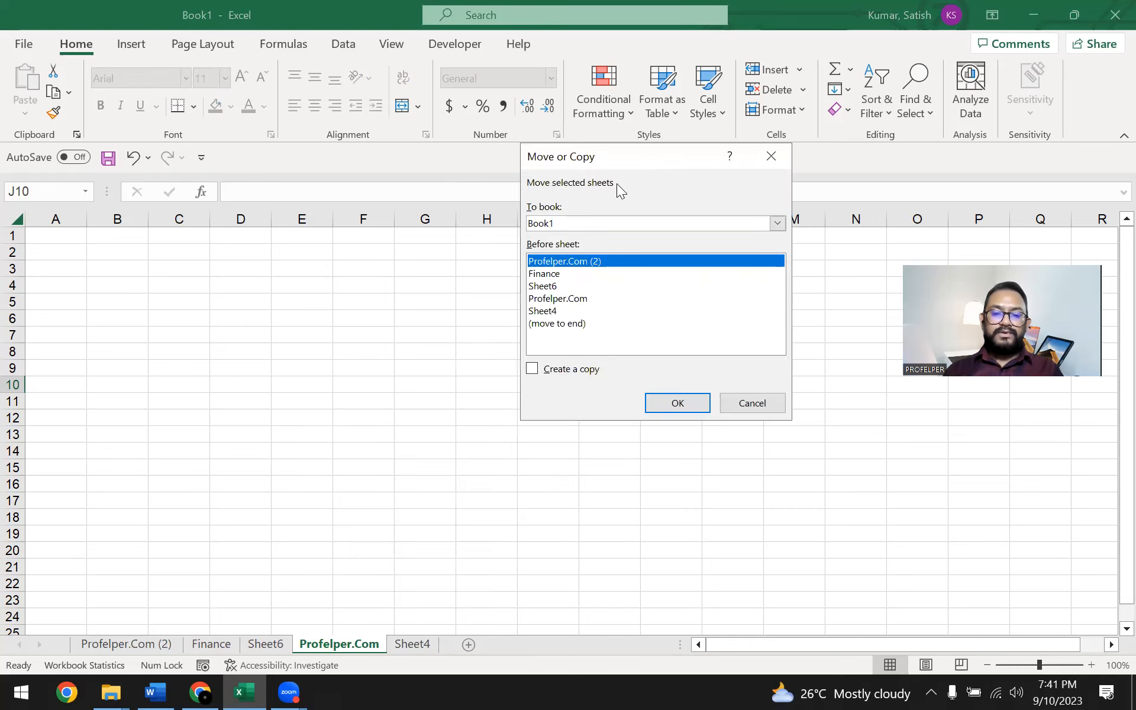
{"action": "left_click", "coordinate": [565, 371]}
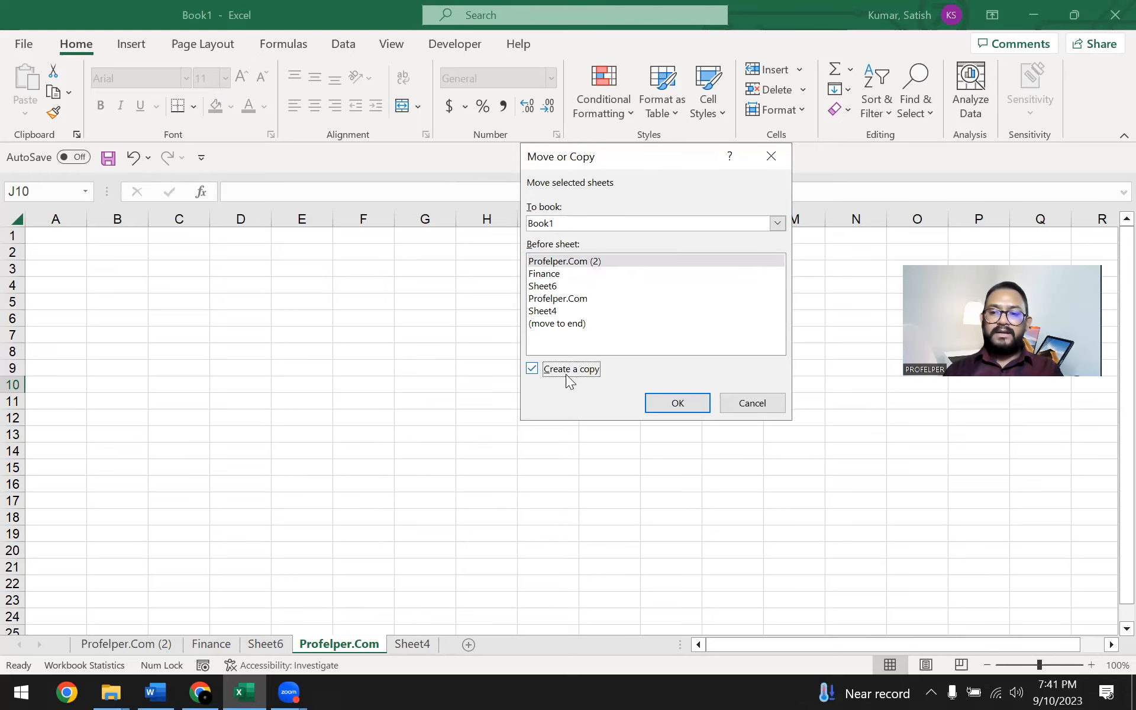
- Set the destination to (new book) and copy the Profelper.Com sheet into that new workbook
{"action": "left_click_drag", "start_coordinate": [622, 156], "coordinate": [527, 191]}
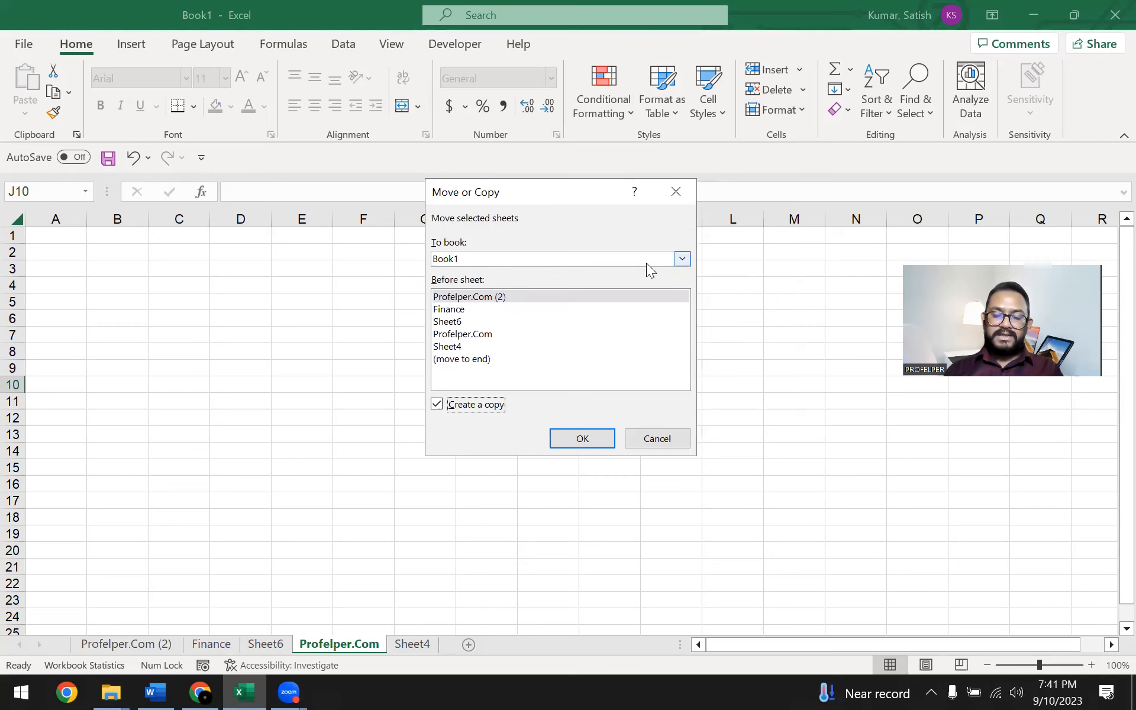
{"action": "left_click", "coordinate": [626, 256]}
{"action": "left_click", "coordinate": [626, 256]}
{"action": "left_click", "coordinate": [626, 255]}
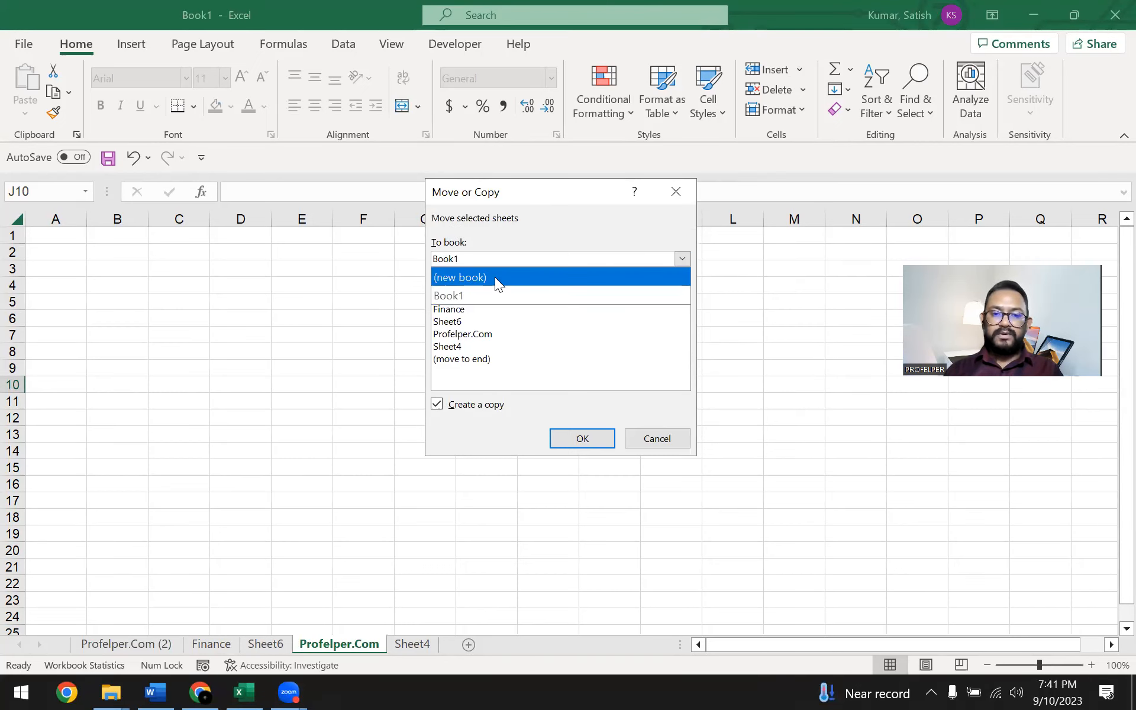
{"action": "left_click", "coordinate": [494, 277]}
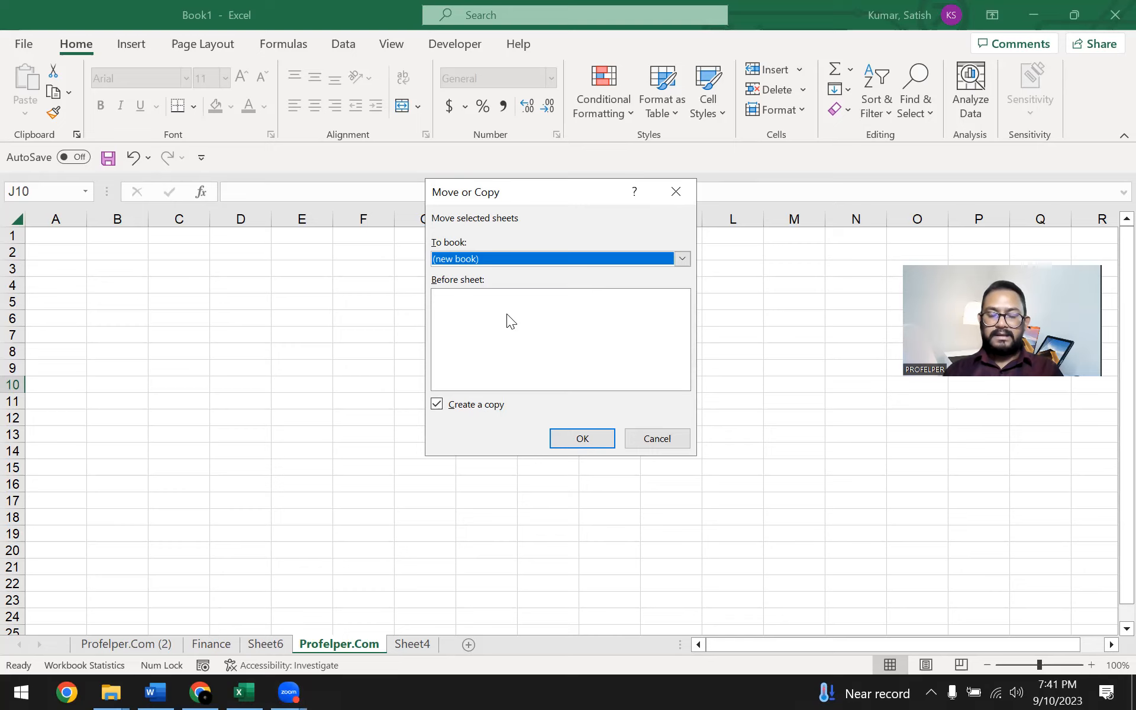
{"action": "left_click_drag", "start_coordinate": [496, 203], "coordinate": [484, 202]}
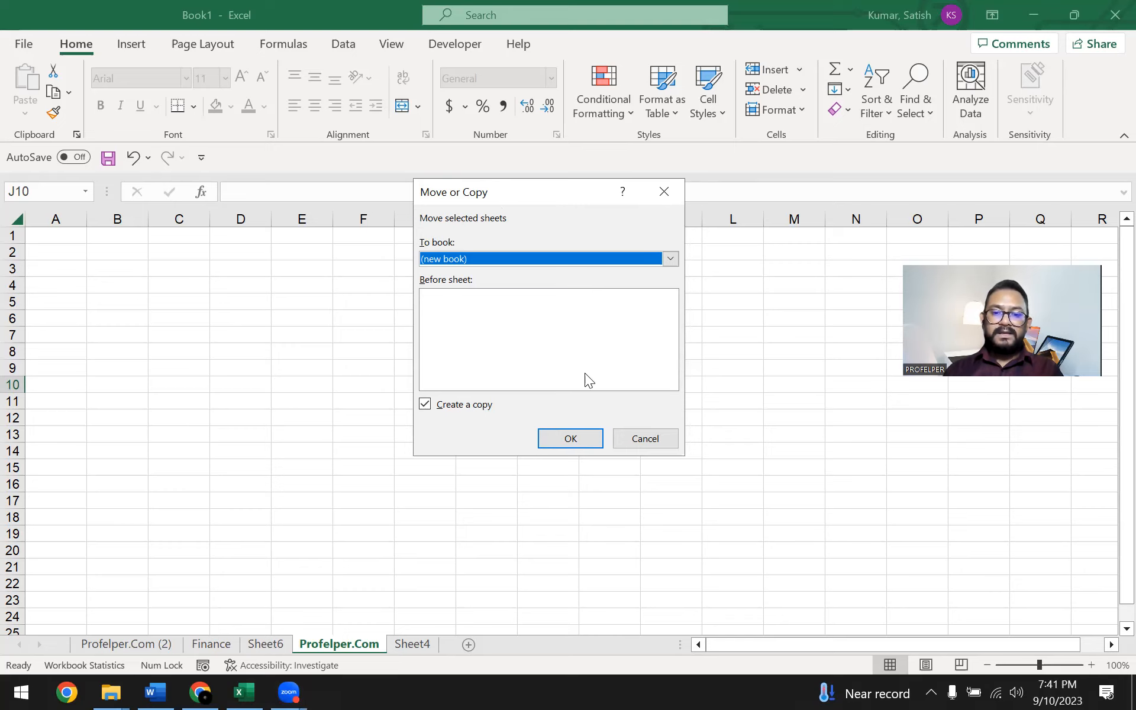
{"action": "left_click", "coordinate": [570, 439]}
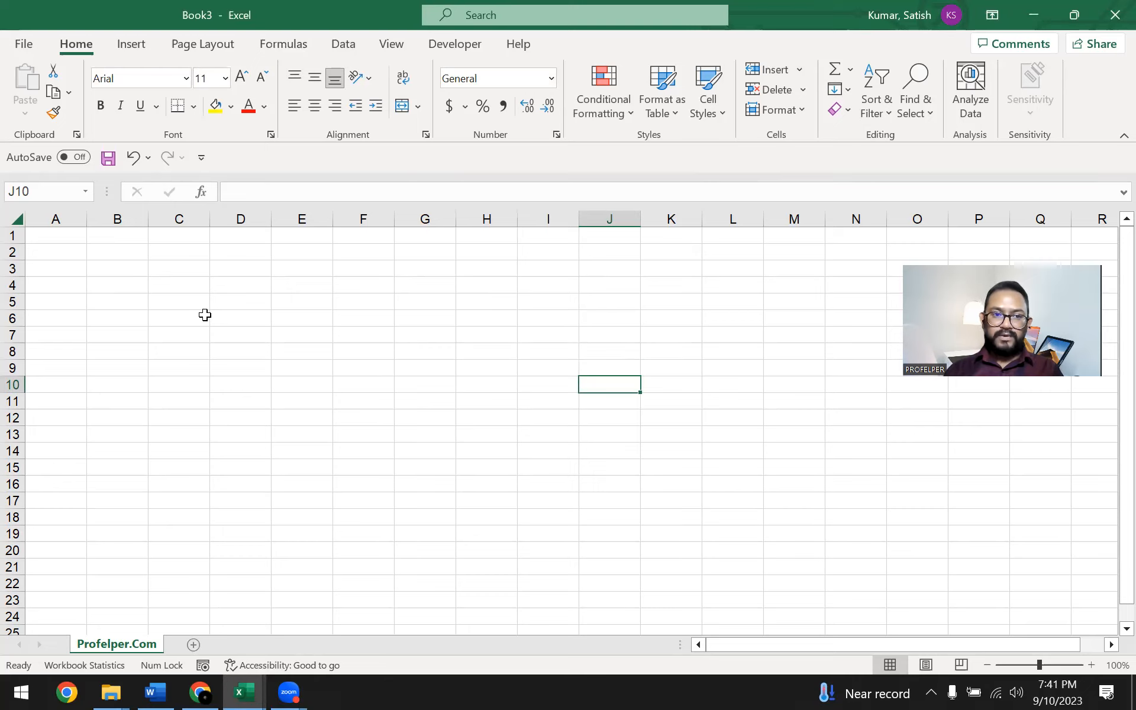
- Return to the Book1 workbook and select cell G12 on the Profelper.Com sheet
{"action": "left_click", "coordinate": [177, 20]}
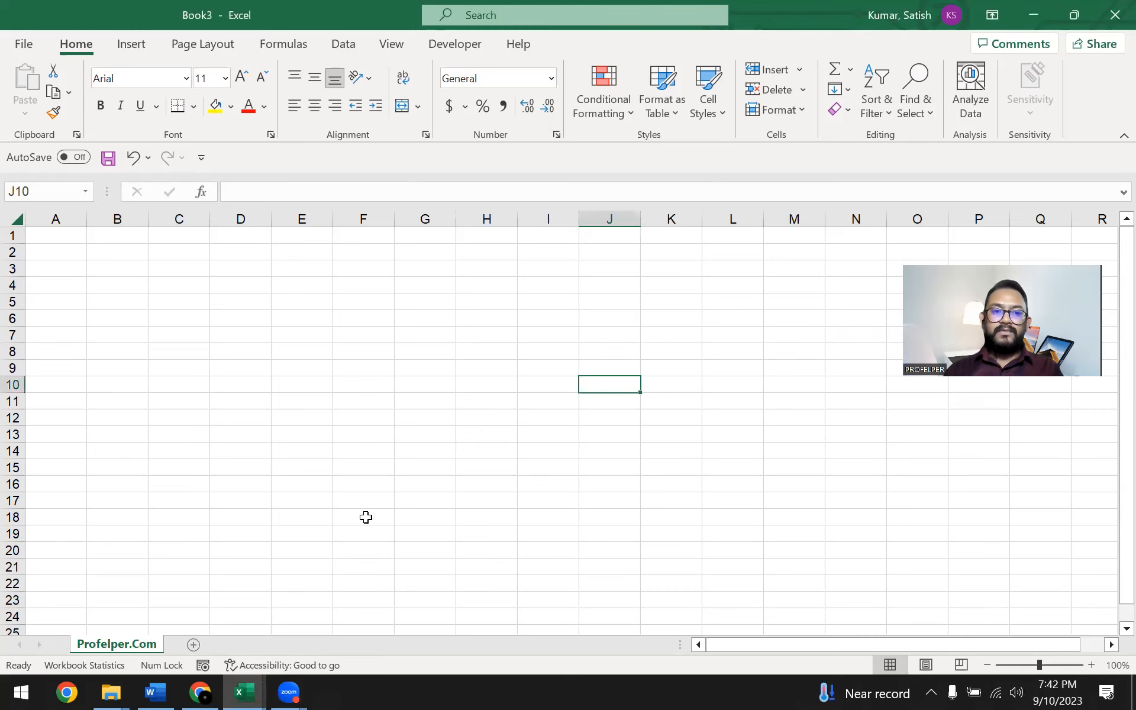
{"action": "mouse_move", "coordinate": [243, 691]}
{"action": "left_click", "coordinate": [137, 614]}
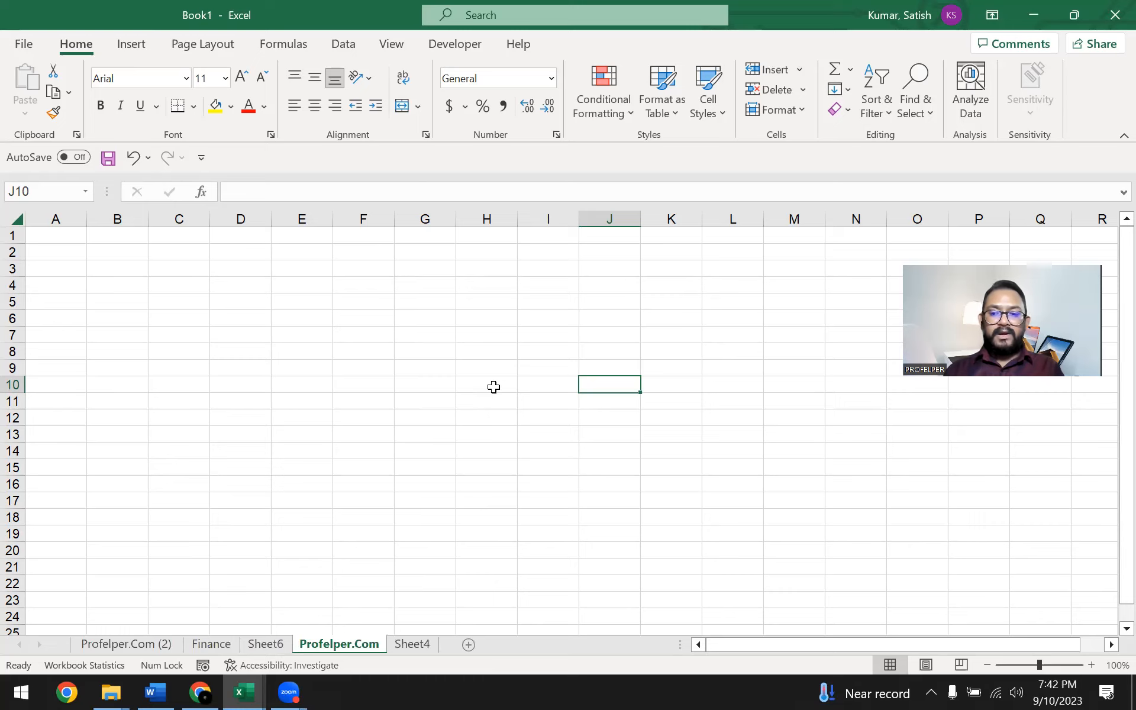
{"action": "left_click", "coordinate": [494, 387]}
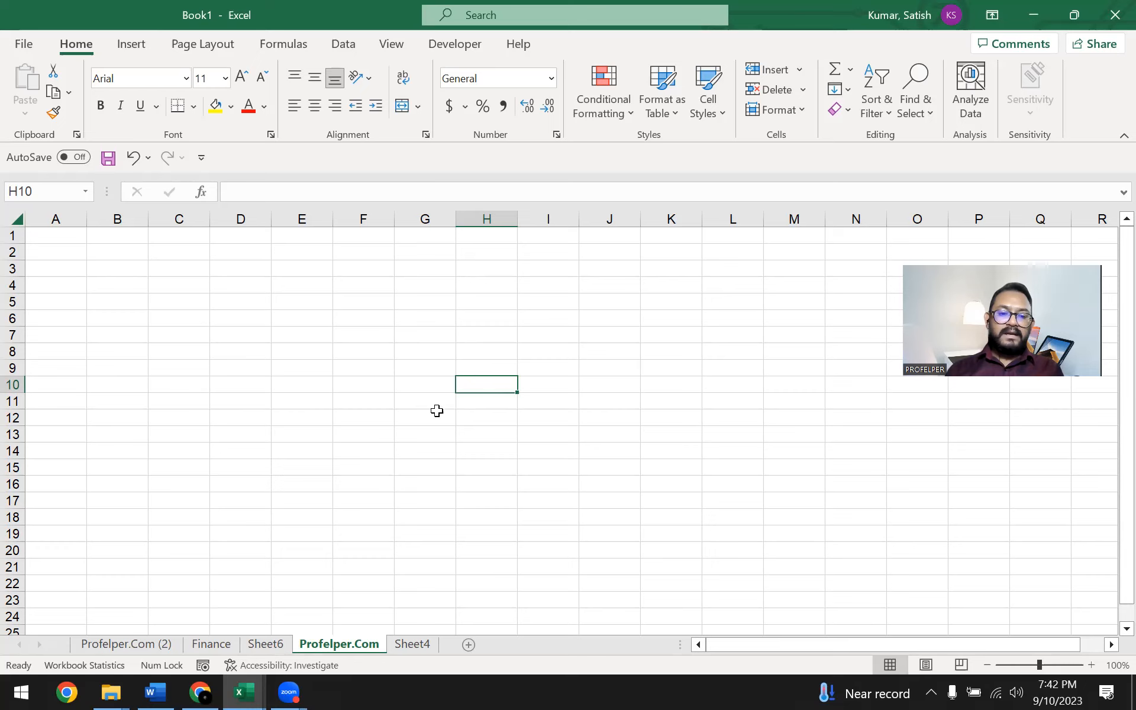
{"action": "left_click", "coordinate": [418, 413]}
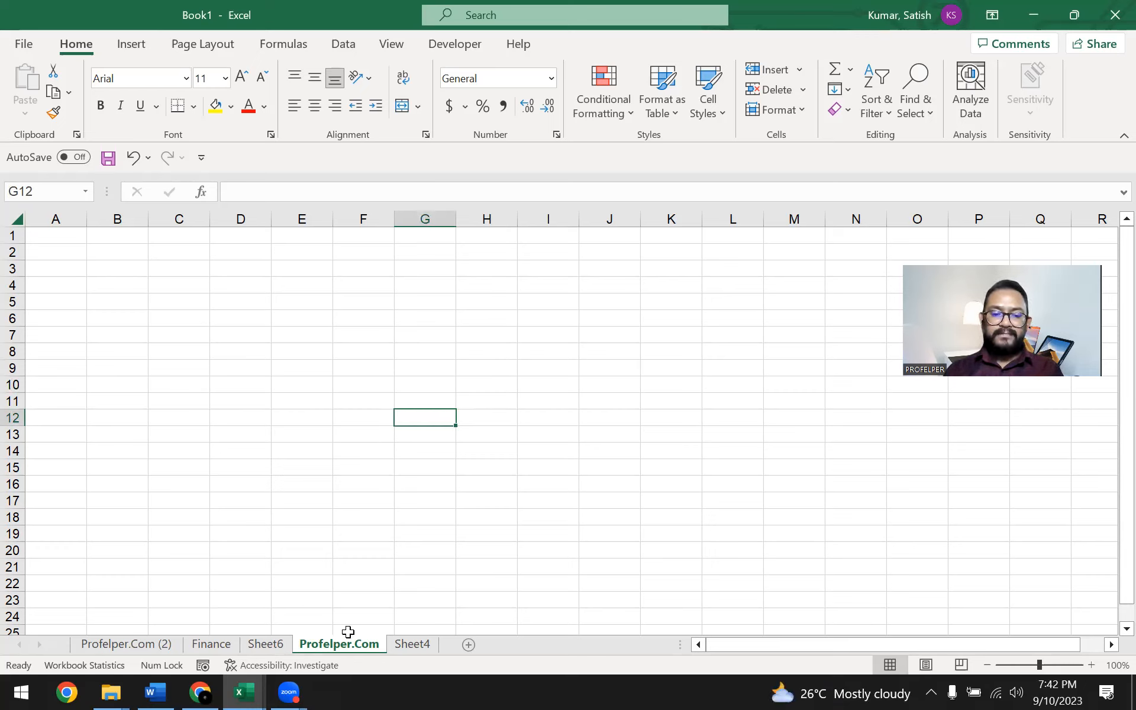
- Show the Finance sheet in Book1 and switch to the Book3 workbook to check the copied sheet
{"action": "left_click", "coordinate": [212, 643]}
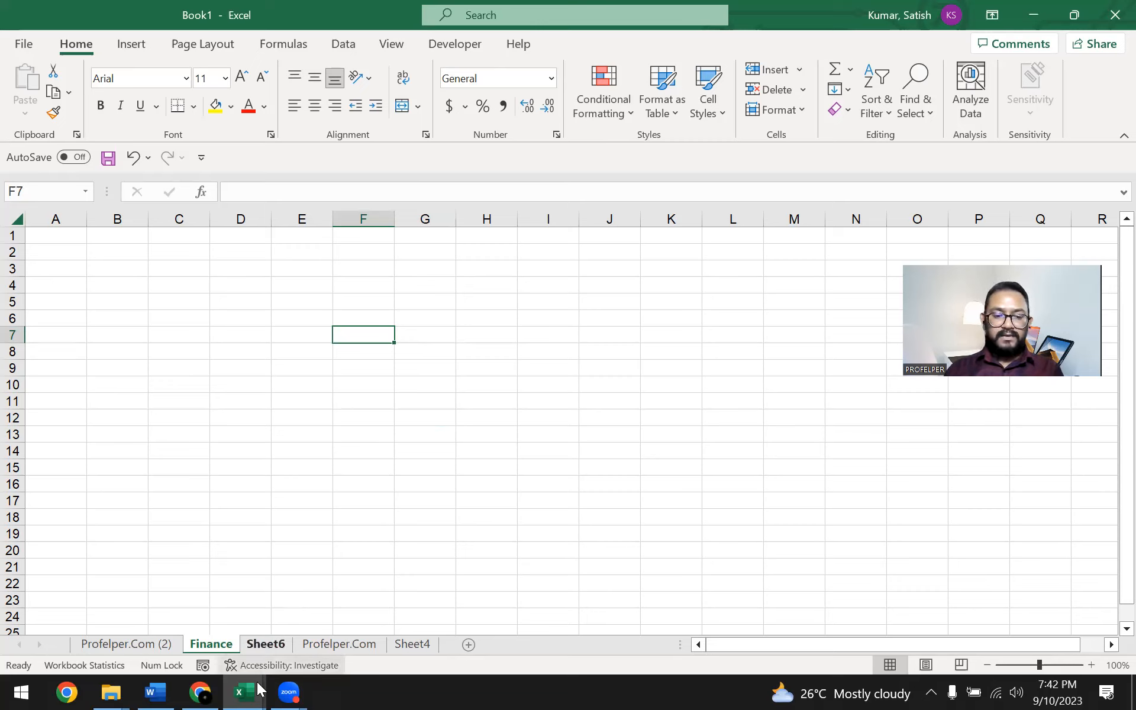
{"action": "mouse_move", "coordinate": [244, 693]}
{"action": "left_click", "coordinate": [329, 645]}
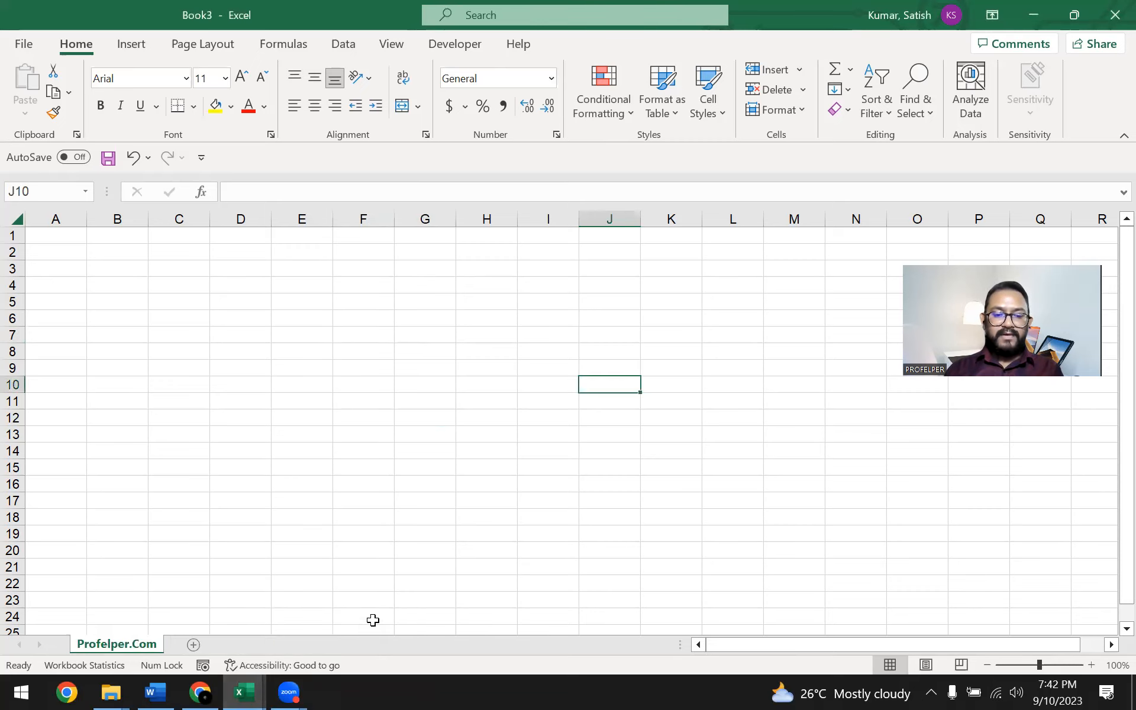
- Return to Book1 and move the Finance sheet to the end of the Book3 workbook, without creating a copy
{"action": "mouse_move", "coordinate": [255, 689]}
{"action": "left_click", "coordinate": [159, 606]}
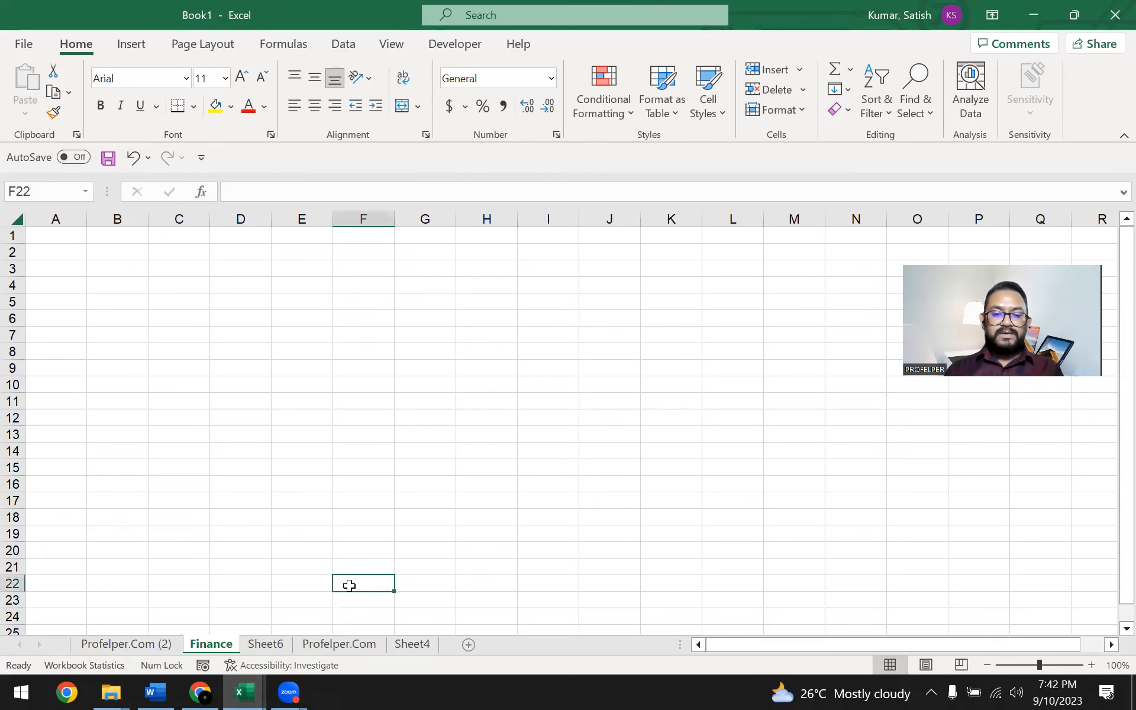
{"action": "right_click", "coordinate": [208, 647]}
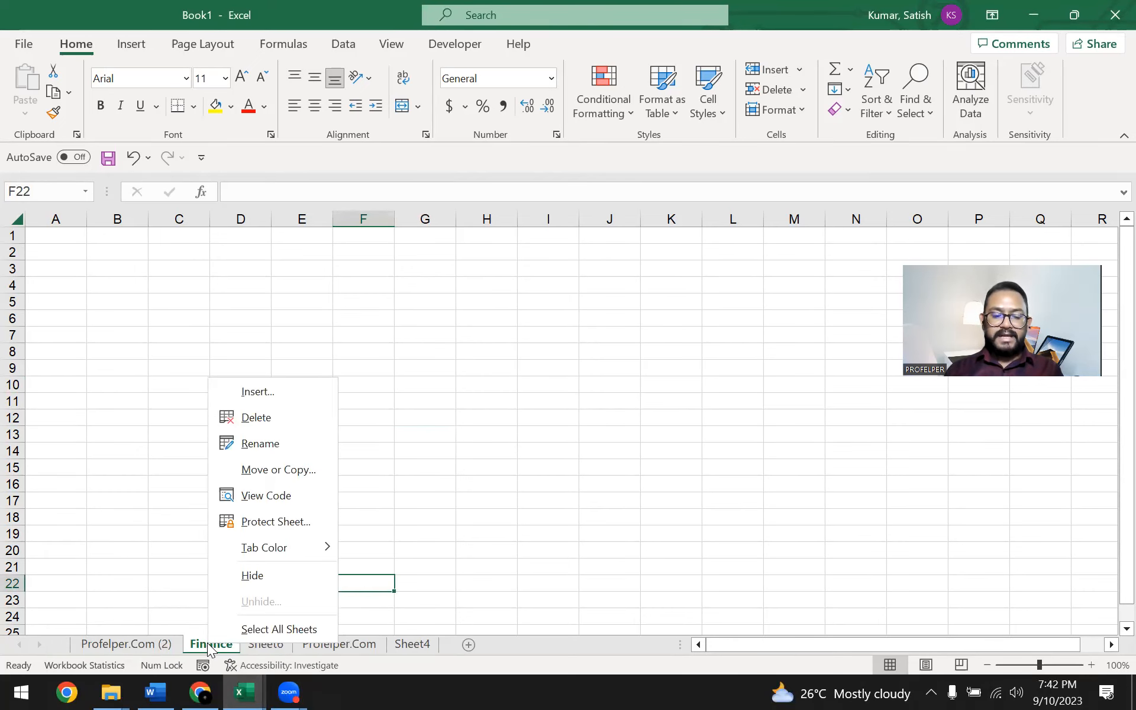
{"action": "left_click", "coordinate": [314, 469]}
{"action": "left_click_drag", "start_coordinate": [319, 354], "coordinate": [572, 226]}
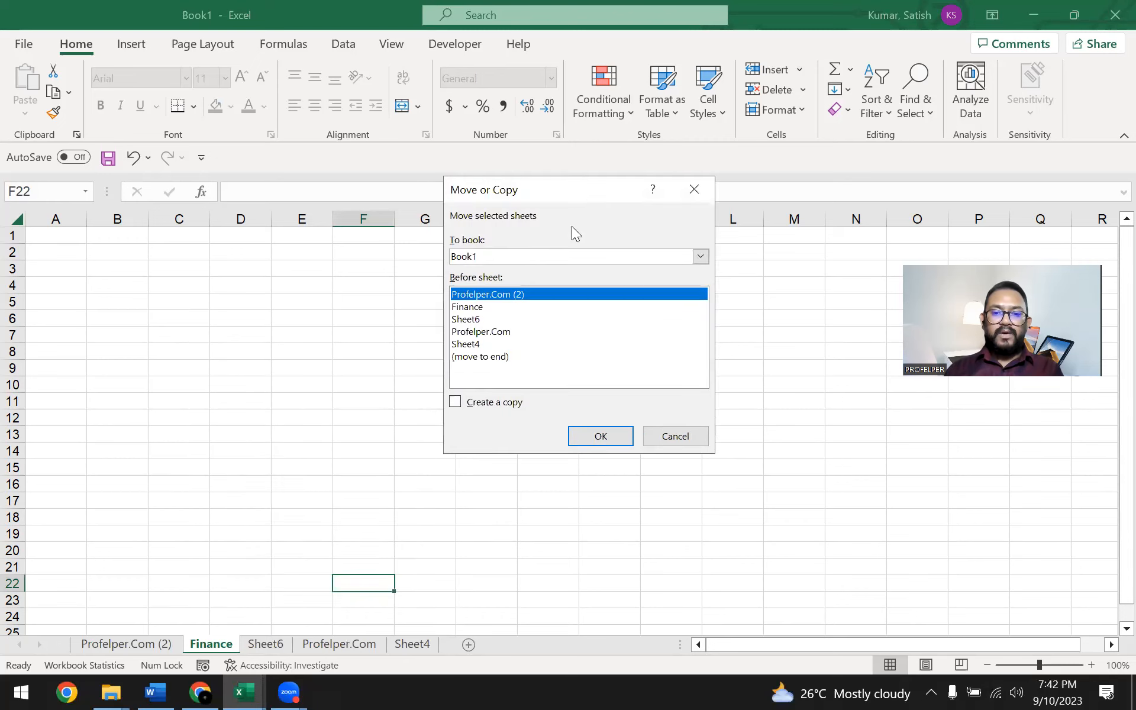
{"action": "left_click", "coordinate": [522, 254]}
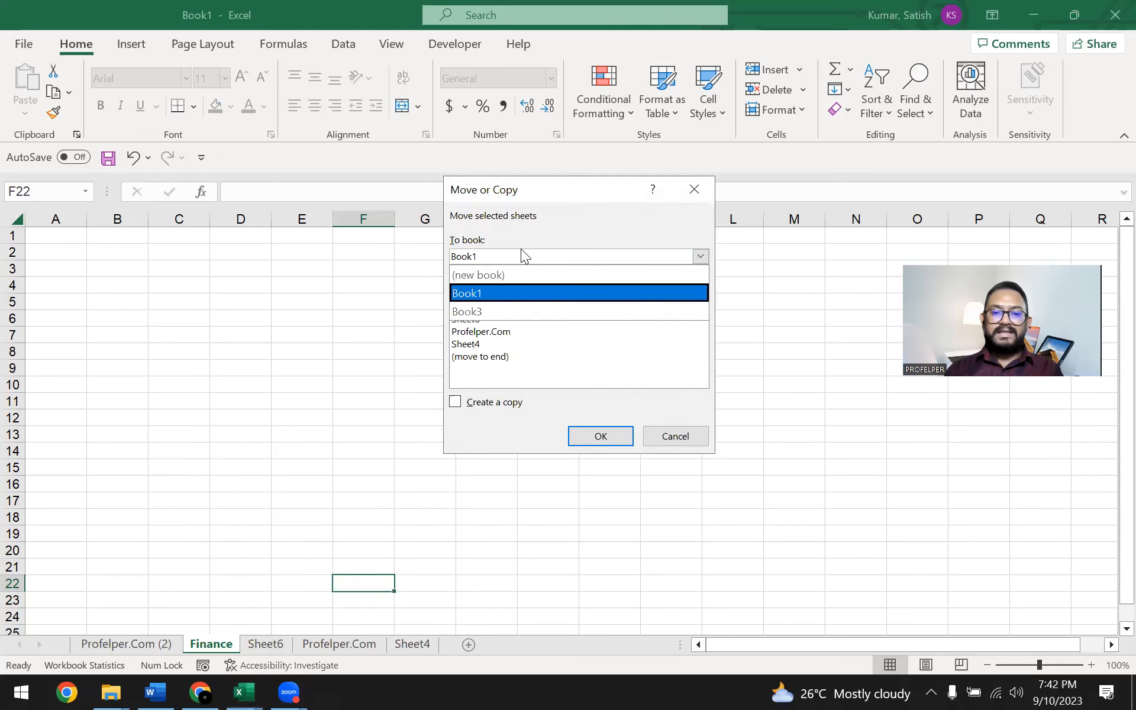
{"action": "left_click", "coordinate": [495, 308]}
{"action": "left_click_drag", "start_coordinate": [570, 188], "coordinate": [532, 191]}
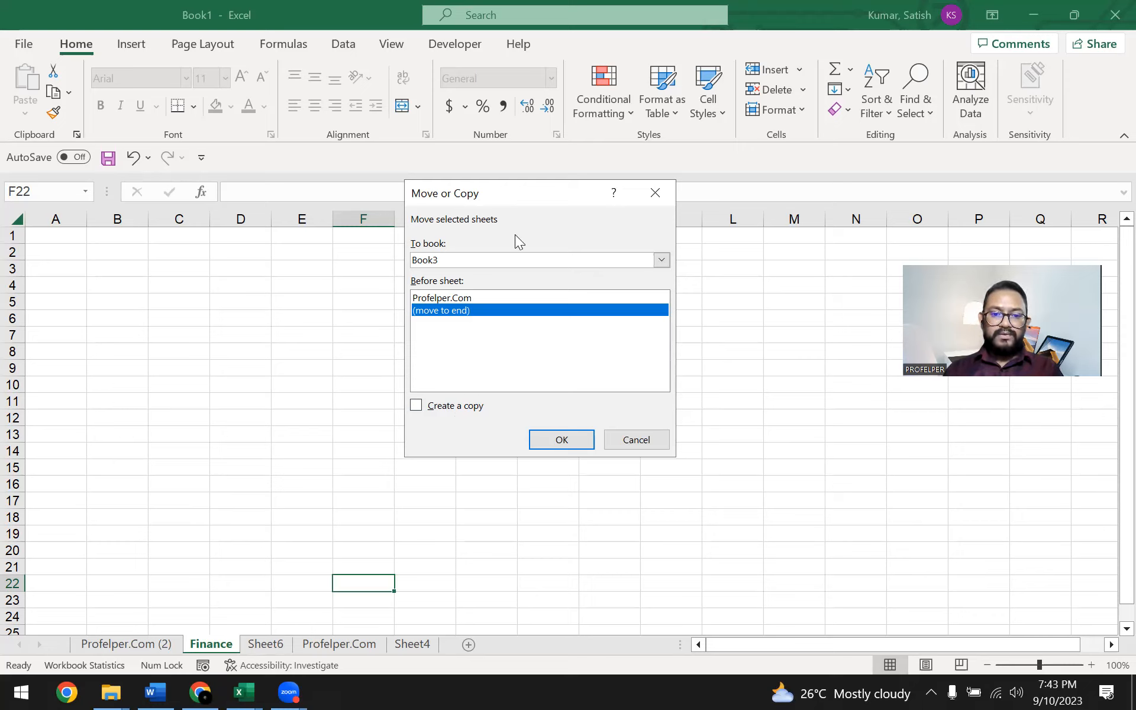
{"action": "left_click", "coordinate": [568, 444]}
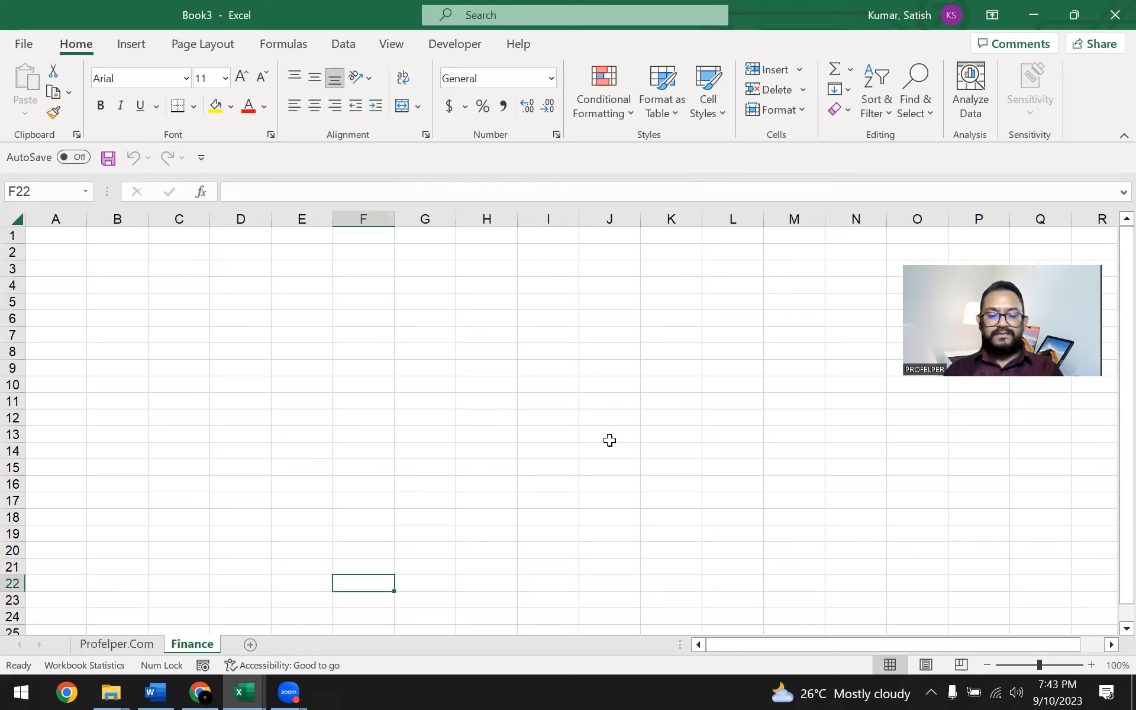
- Switch between Book1 and Book3 to compare their sheets following the Finance move, ending in Book1
{"action": "mouse_move", "coordinate": [245, 691]}
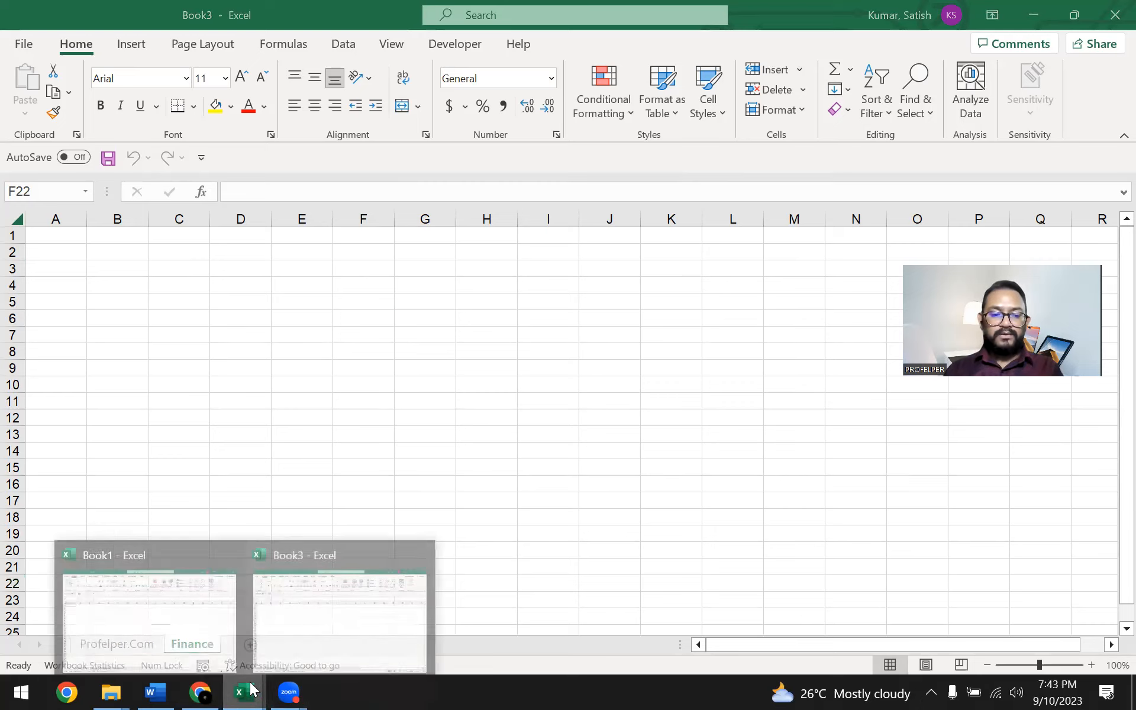
{"action": "left_click", "coordinate": [130, 598]}
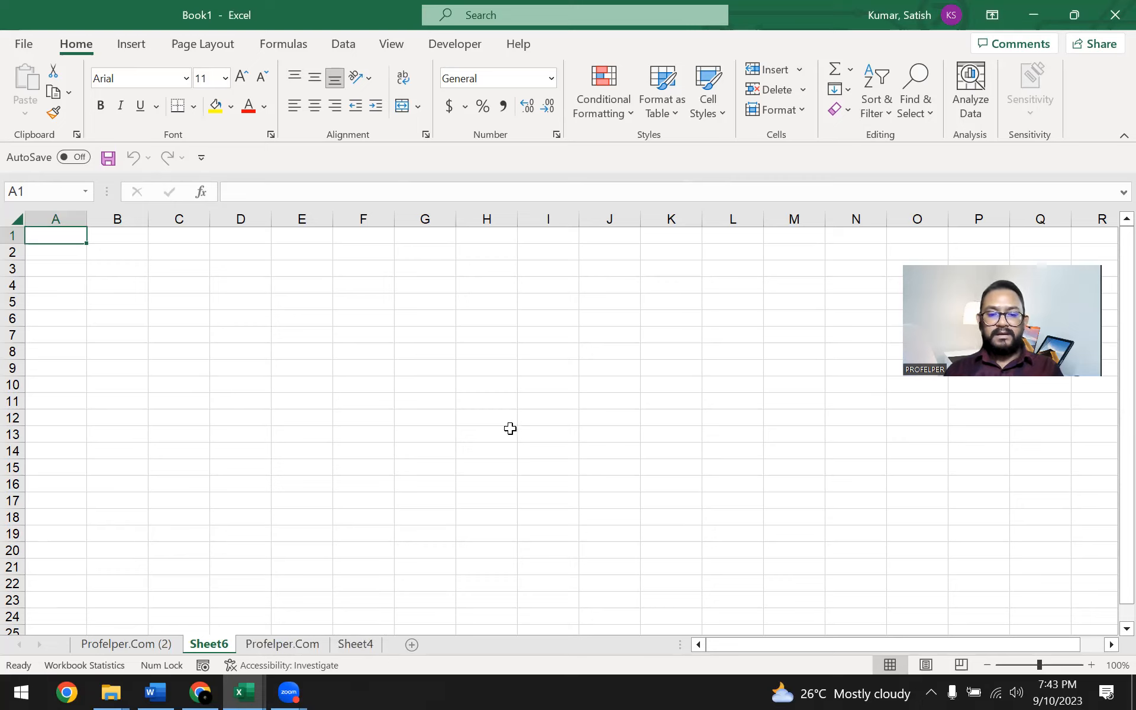
{"action": "key", "text": "alt+Tab"}
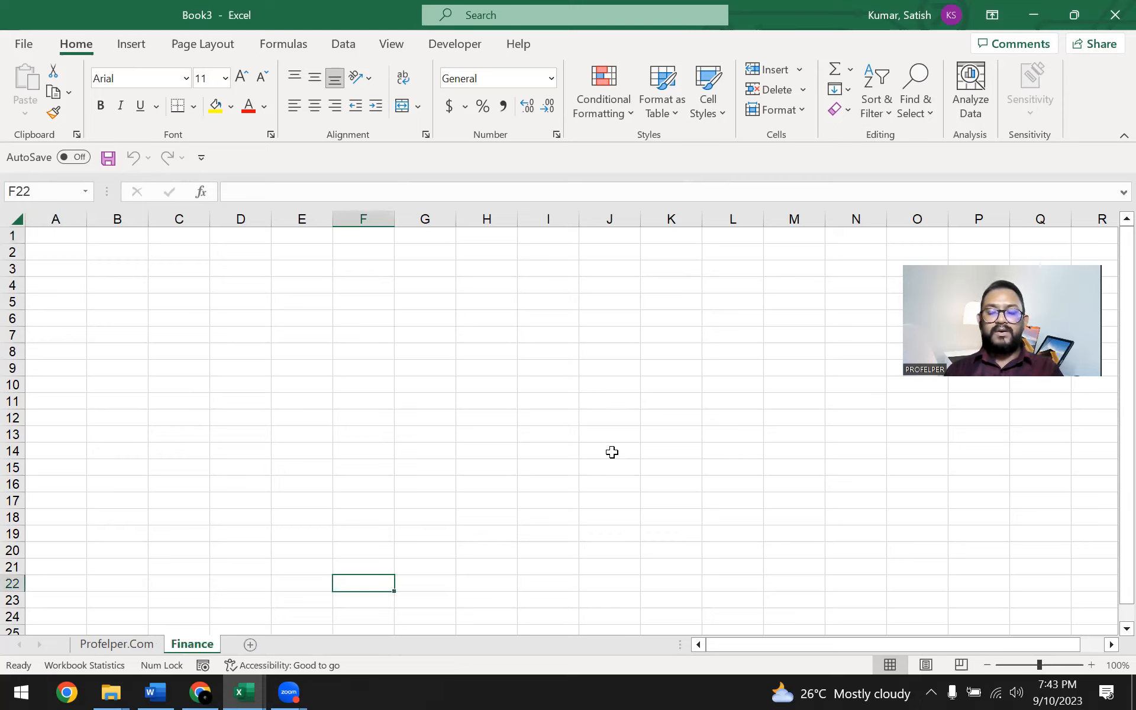
{"action": "mouse_move", "coordinate": [243, 693]}
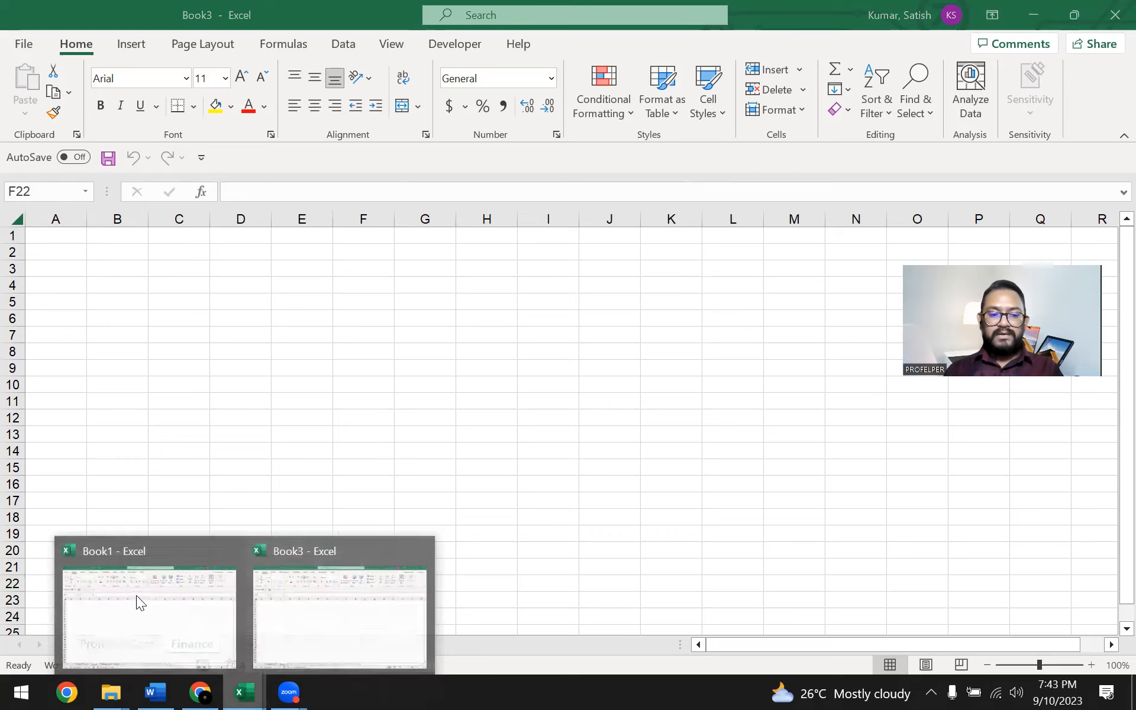
{"action": "left_click", "coordinate": [136, 596]}
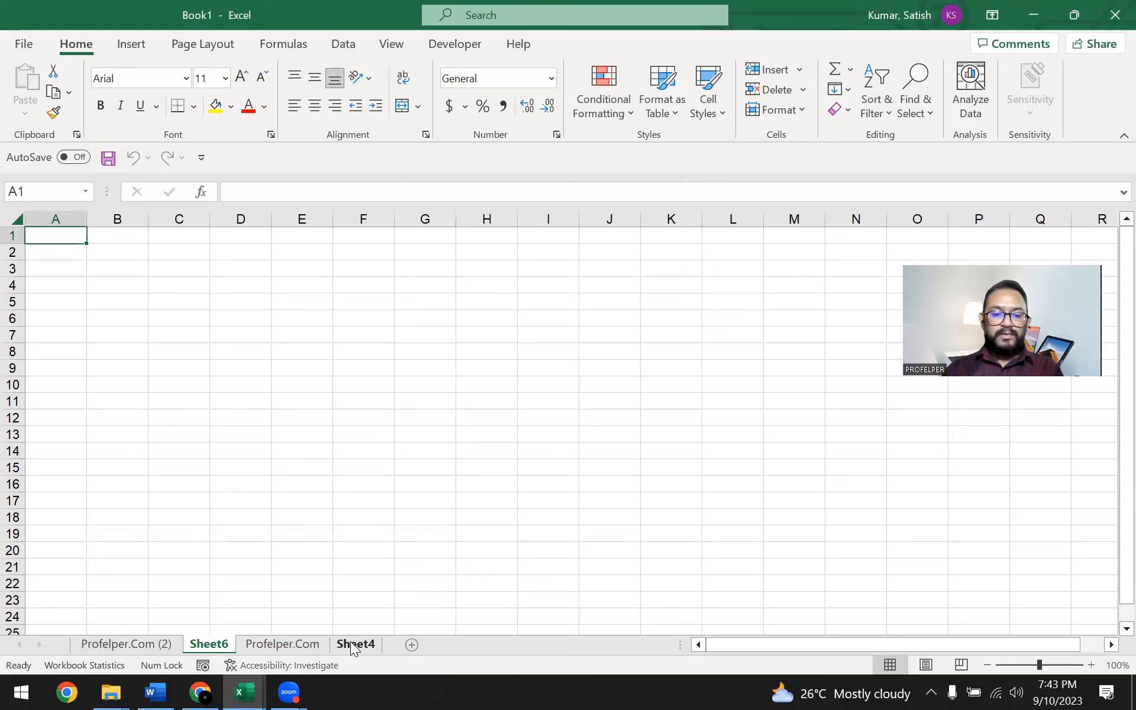
- Reorder the sheet tabs so Sheet4 comes first, directly followed by Profelper.Com
{"action": "left_click", "coordinate": [366, 645]}
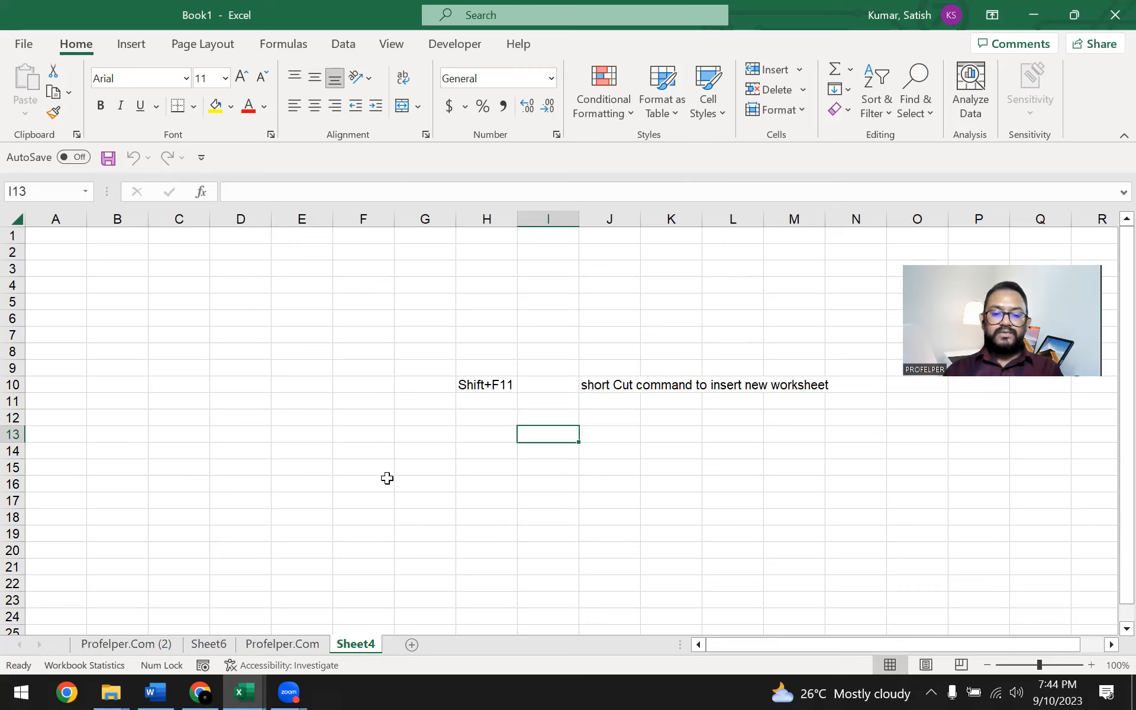
{"action": "left_click_drag", "start_coordinate": [363, 644], "coordinate": [114, 601]}
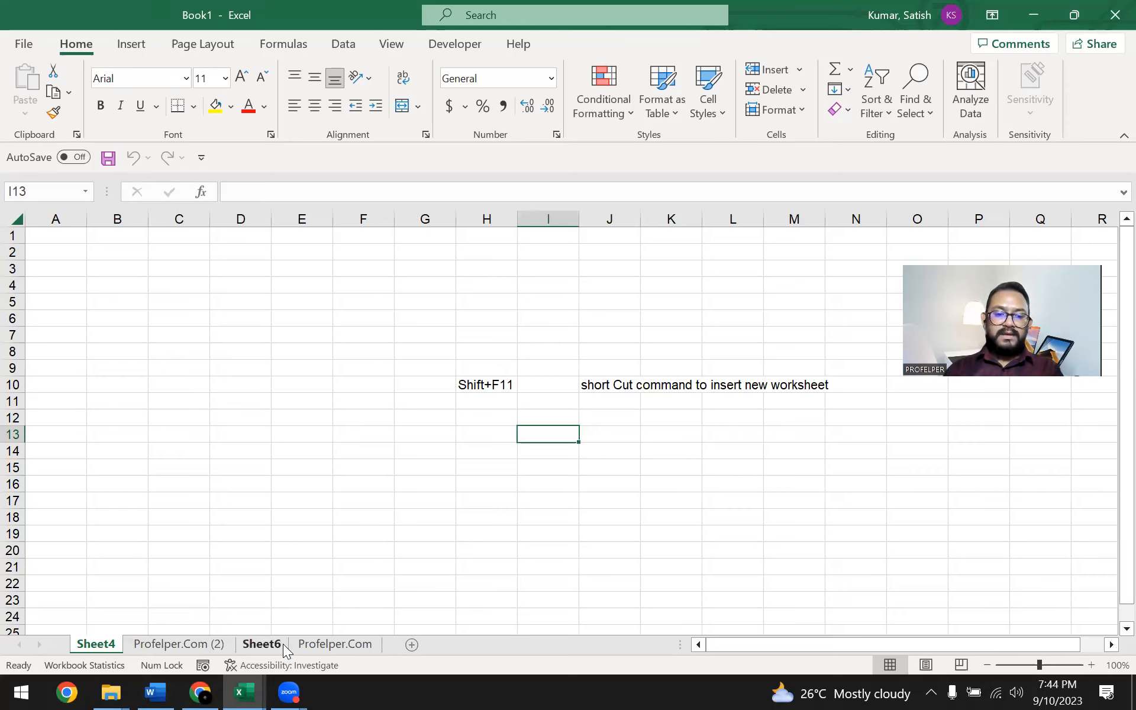
{"action": "left_click", "coordinate": [350, 644]}
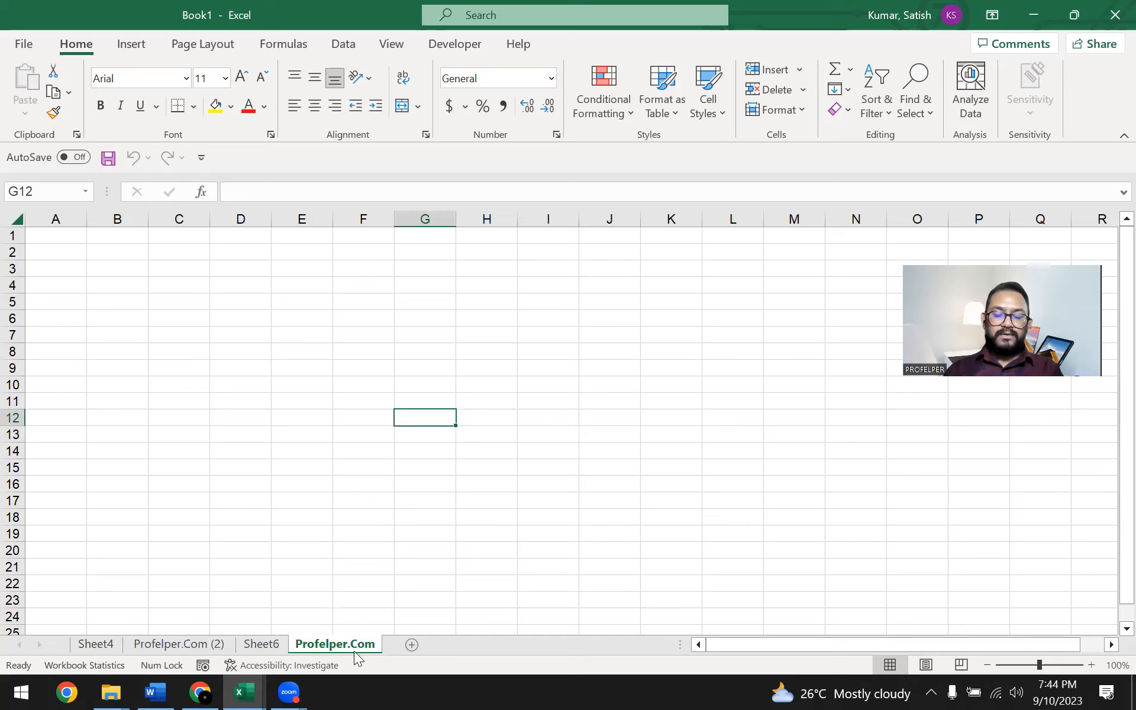
{"action": "mouse_move", "coordinate": [369, 641]}
{"action": "left_mouse_down"}
{"action": "mouse_move", "coordinate": [352, 623]}
{"action": "mouse_move", "coordinate": [135, 609]}
{"action": "left_mouse_up"}
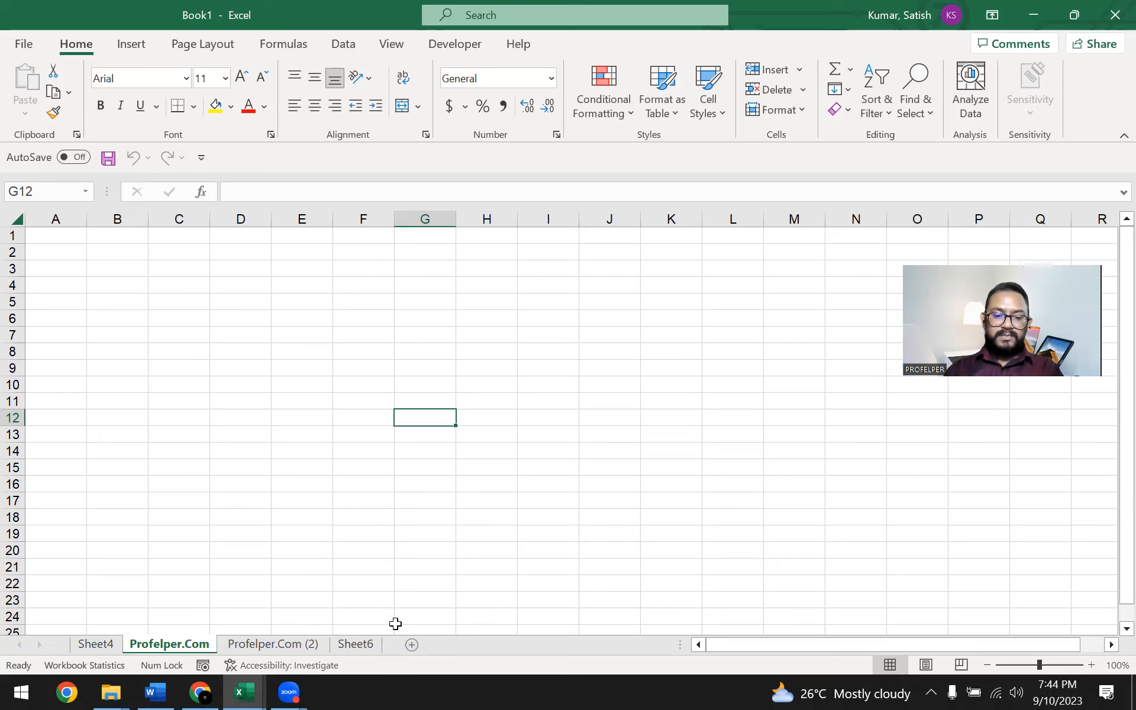
- Insert a new worksheet directly after Profelper.Com and select cell I10 on it
{"action": "left_click", "coordinate": [413, 642]}
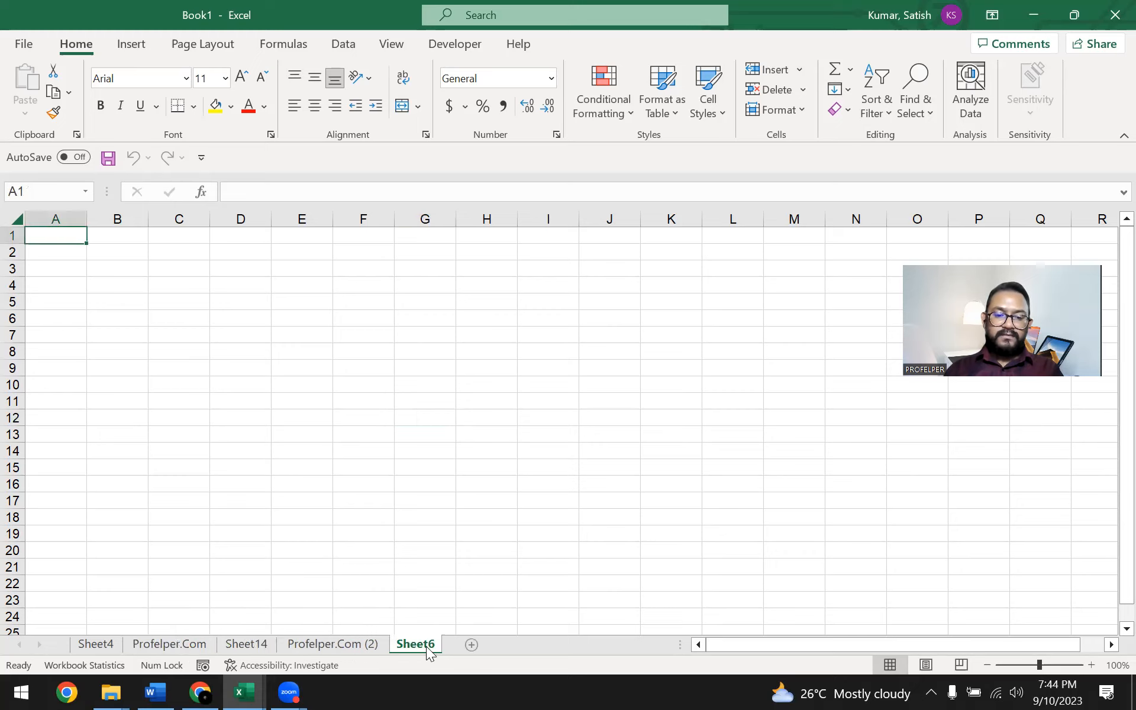
{"action": "left_click", "coordinate": [251, 646]}
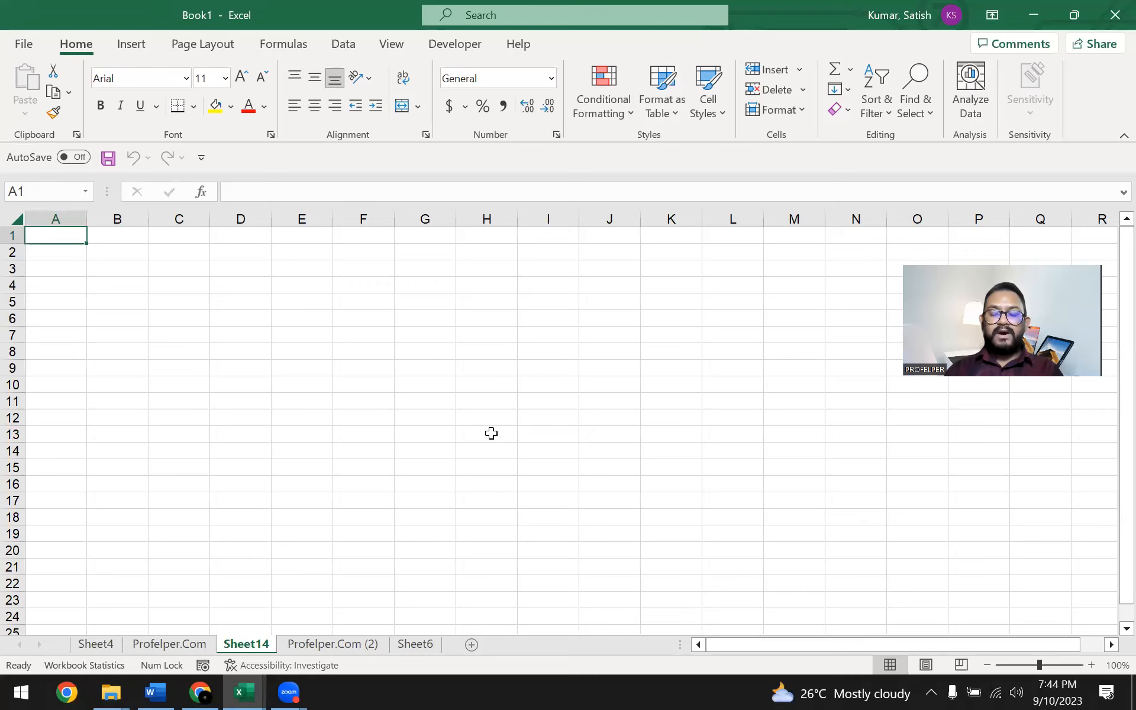
{"action": "left_click", "coordinate": [531, 383]}
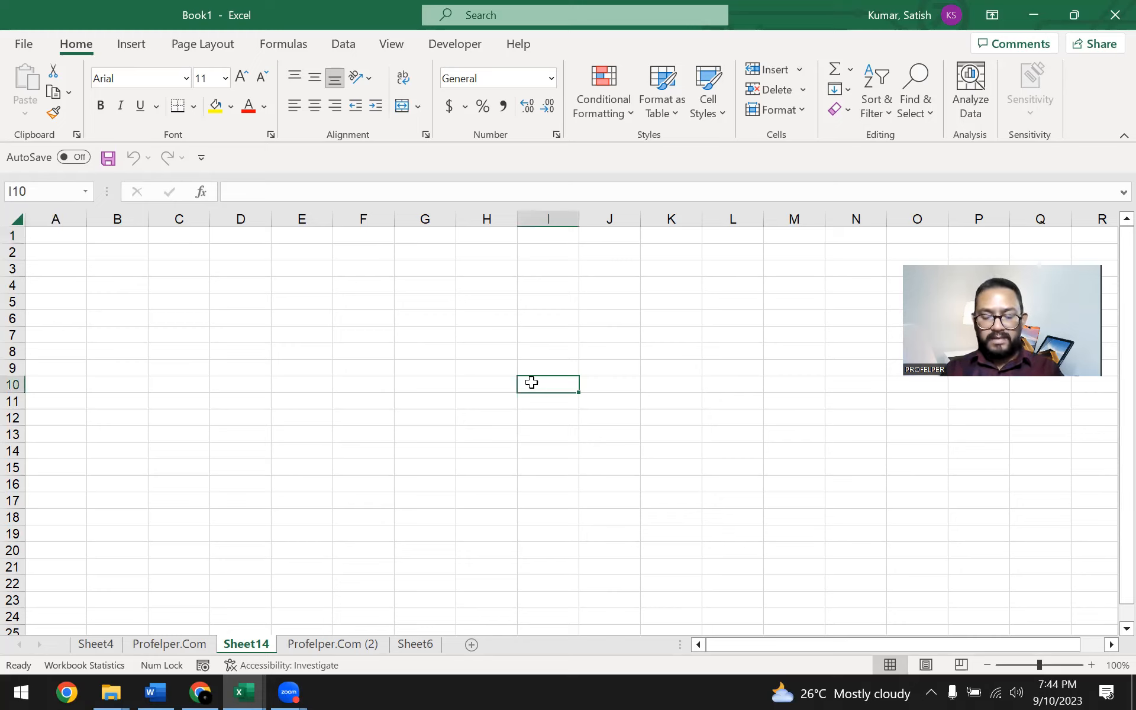
- Enter ALT, E and M in cells I6, I7 and I8 of the new sheet in capital letters
{"action": "key", "text": "Caps_Lock"}
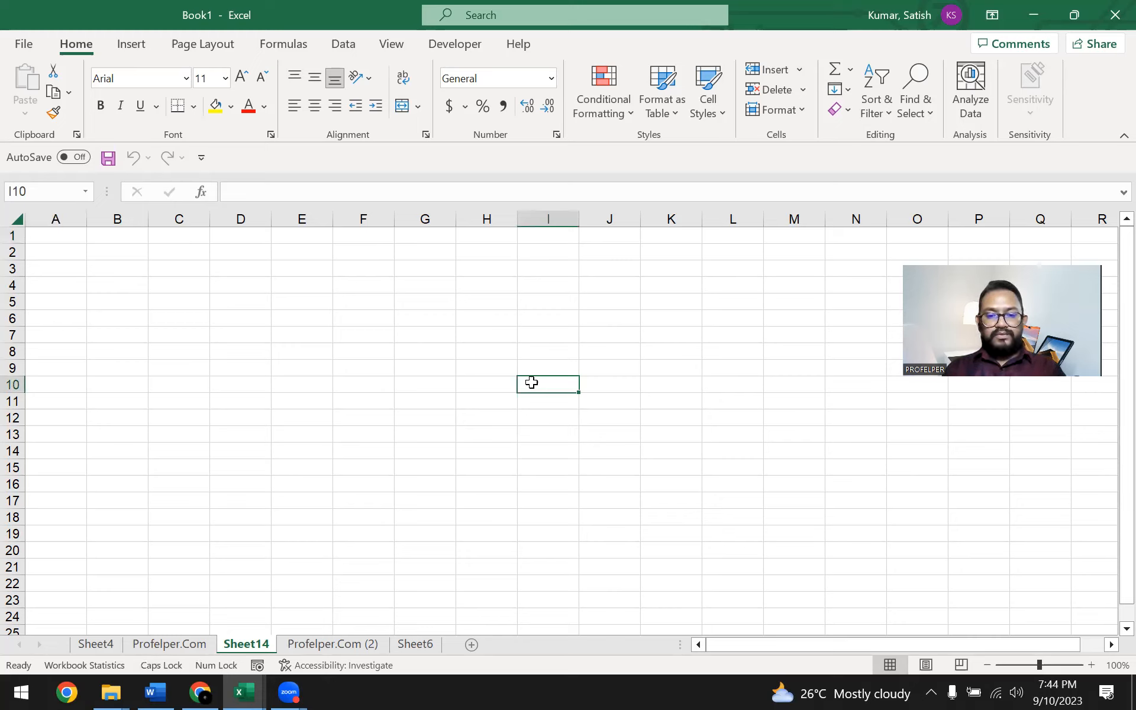
{"action": "key", "text": "Up"}
{"action": "key", "text": "Up"}
{"action": "key", "text": "Up"}
{"action": "key", "text": "Up"}
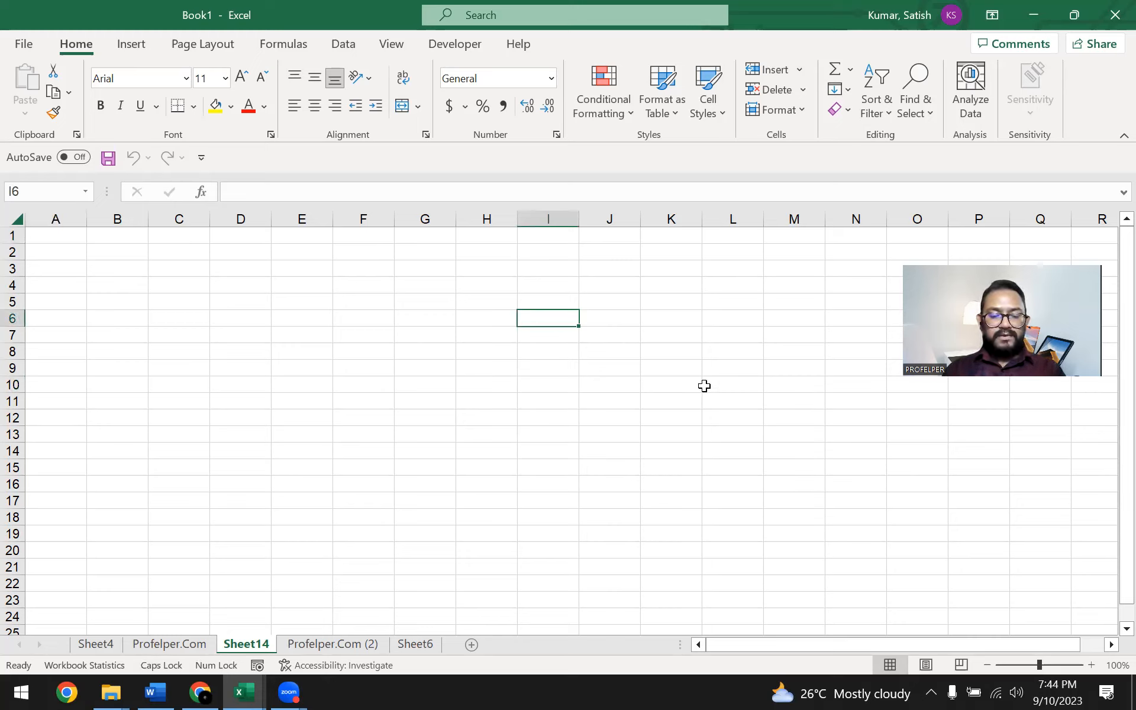
{"action": "key", "text": "Caps_Lock"}
{"action": "type", "text": "al"}
{"action": "key", "text": "BackSpace"}
{"action": "key", "text": "BackSpace"}
{"action": "key", "text": "Caps_Lock"}
{"action": "type", "text": "ALT"}
{"action": "key", "text": "Return"}
{"action": "type", "text": "E"}
{"action": "key", "text": "Return"}
{"action": "type", "text": "M"}
{"action": "key", "text": "Return"}
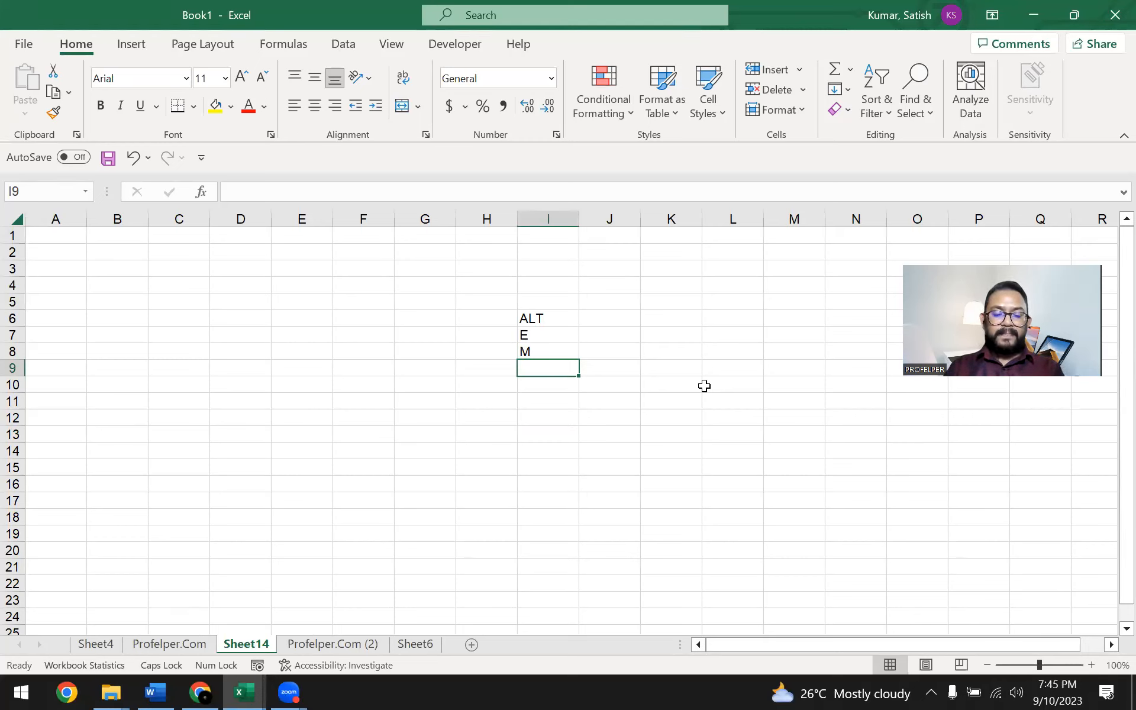
- Use Move or Copy to move Sheet14 within Book1, choosing (move to end) as its position
{"action": "key", "text": "alt+e"}
{"action": "key", "text": "m"}
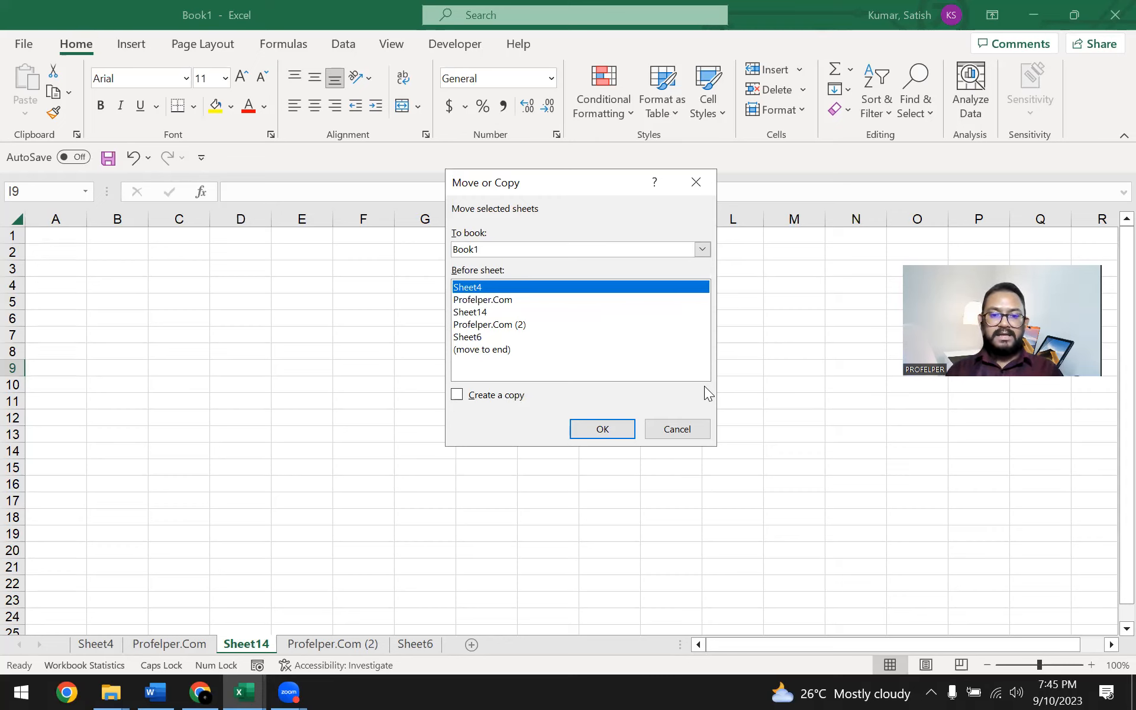
{"action": "key", "text": "Down"}
{"action": "key", "text": "Down"}
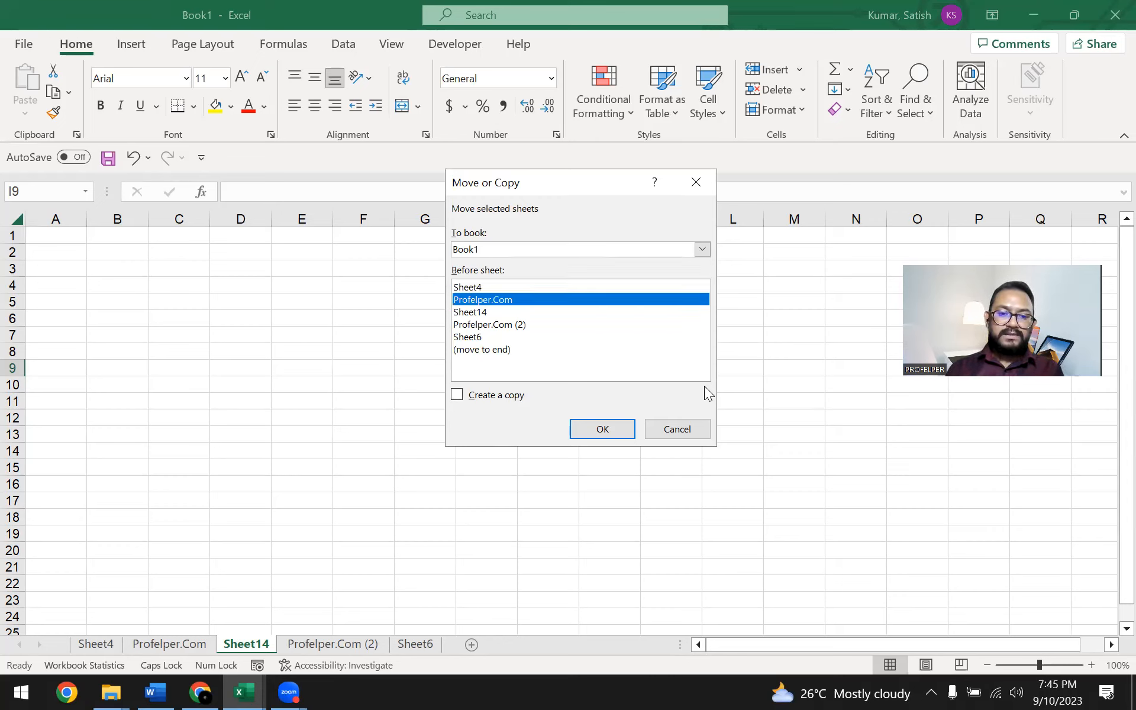
{"action": "key", "text": "Down"}
{"action": "key", "text": "Down"}
{"action": "key", "text": "Up"}
{"action": "key", "text": "Up"}
{"action": "key", "text": "Down"}
{"action": "key", "text": "Up"}
{"action": "key", "text": "Down"}
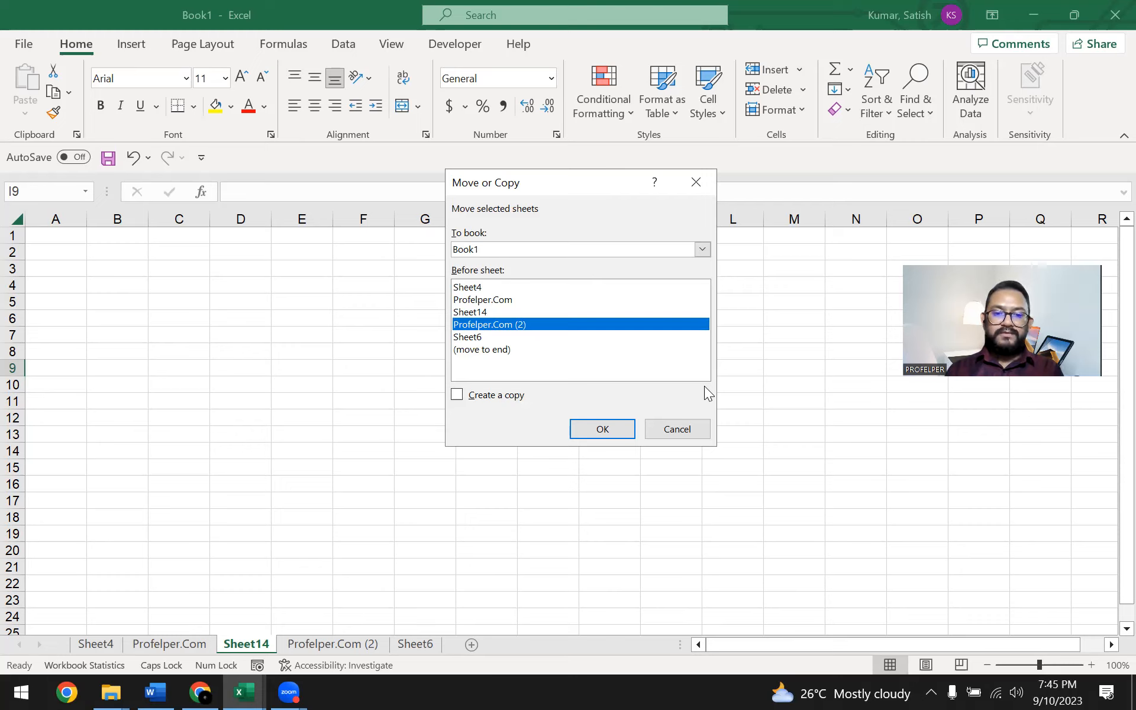
{"action": "key", "text": "Down"}
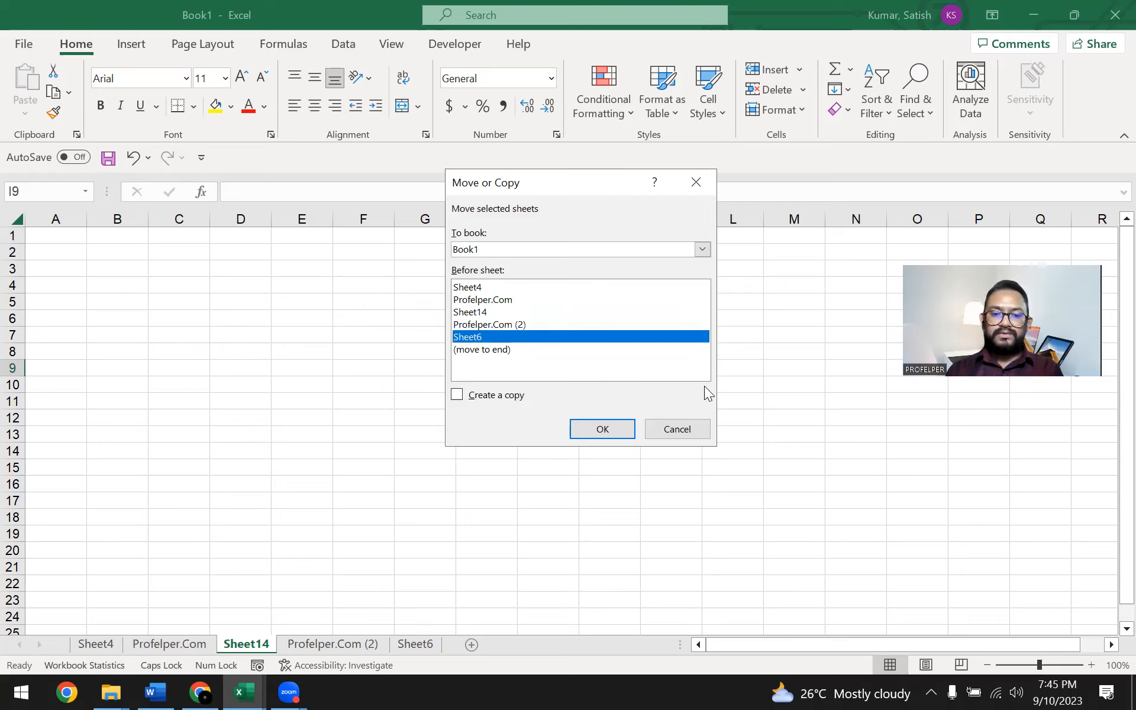
{"action": "key", "text": "Down"}
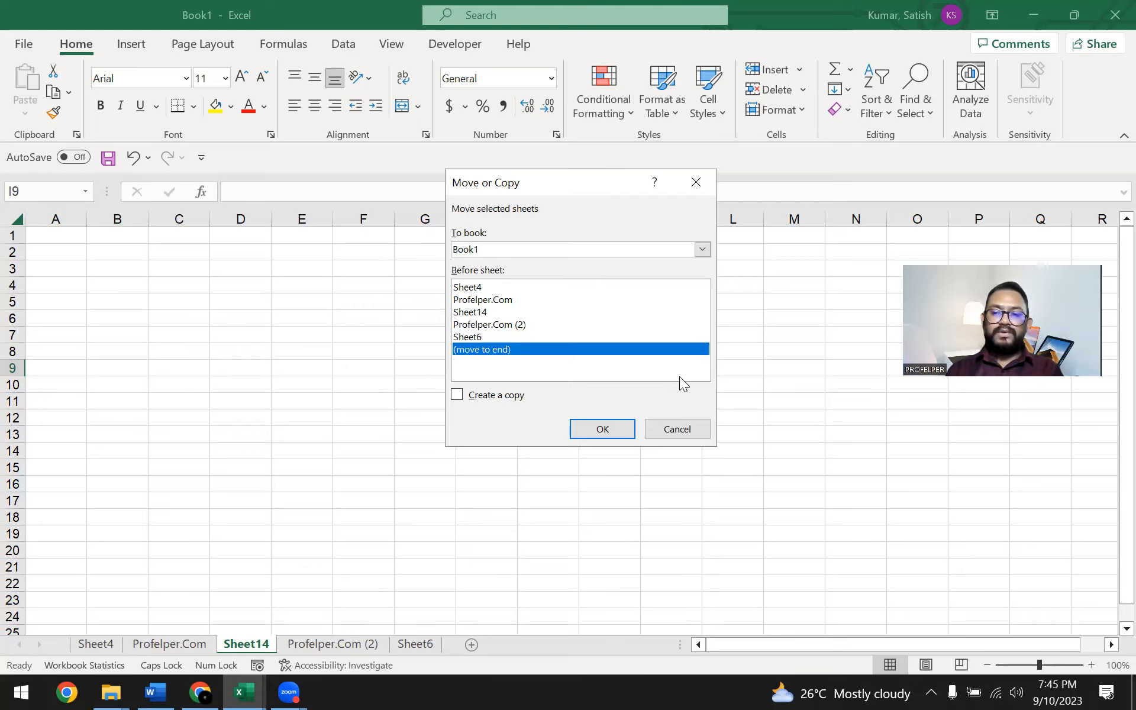
{"action": "key", "text": "Return"}
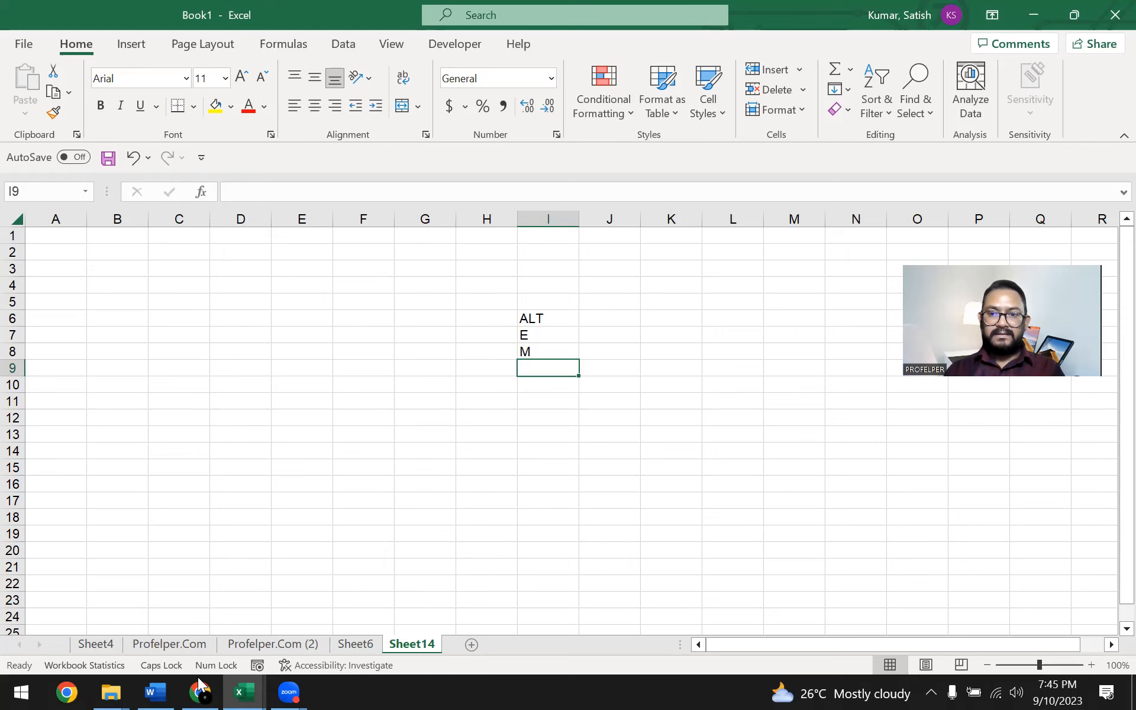
{"action": "left_click", "coordinate": [263, 1]}
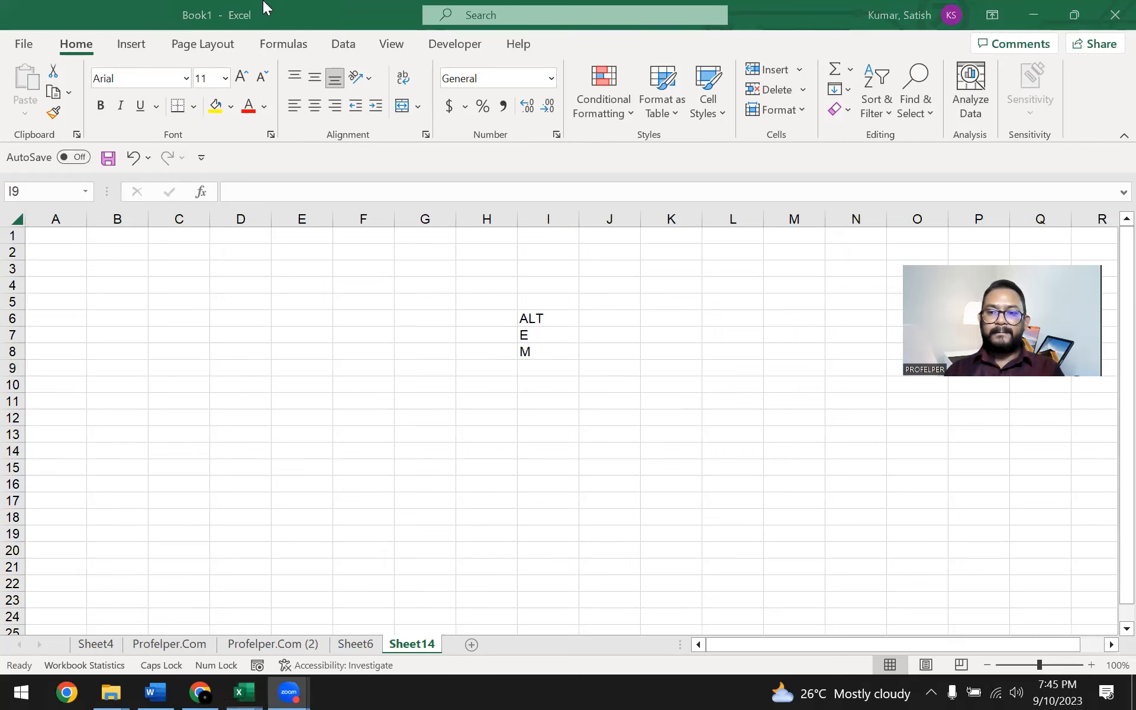